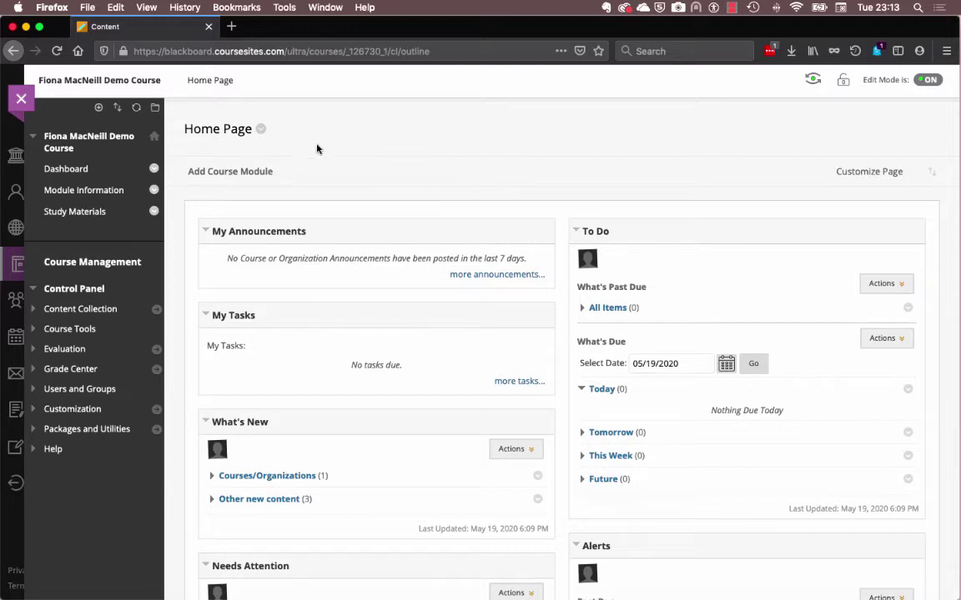
# Enter student preview from the Module Information page and open the Study Materials page.
pyautogui.click(119, 190)
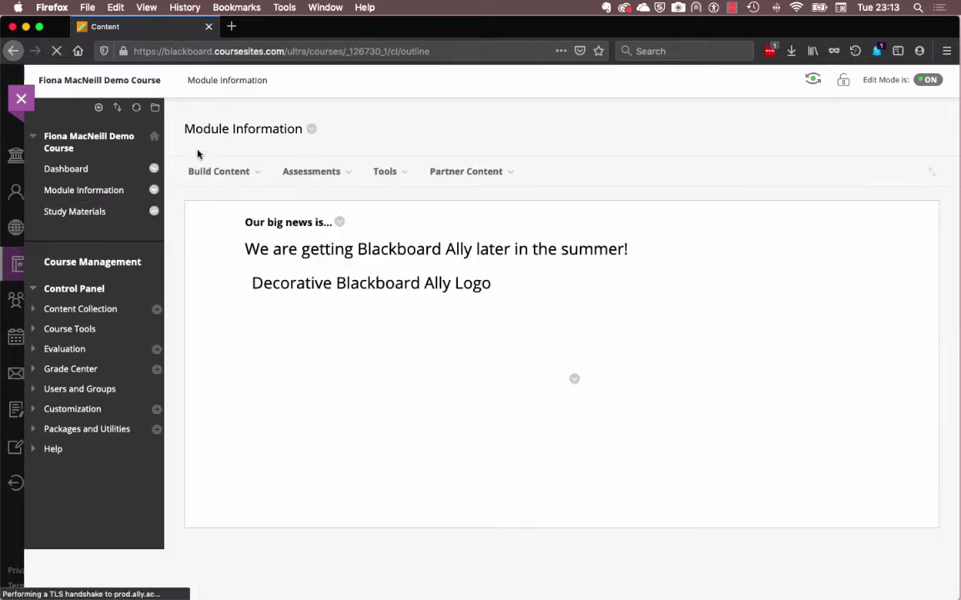
pyautogui.moveTo(495, 172)
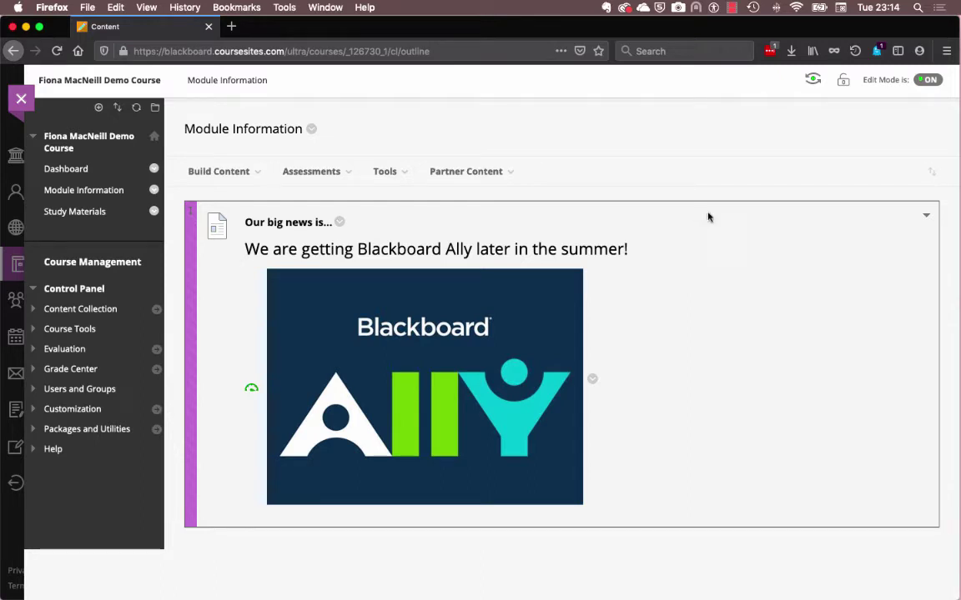
pyautogui.click(813, 81)
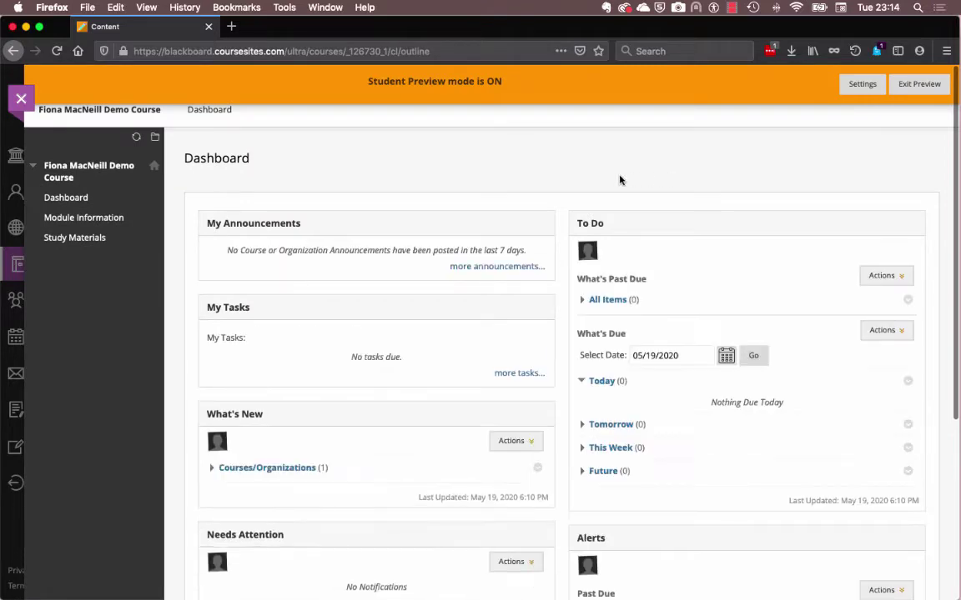
pyautogui.click(96, 242)
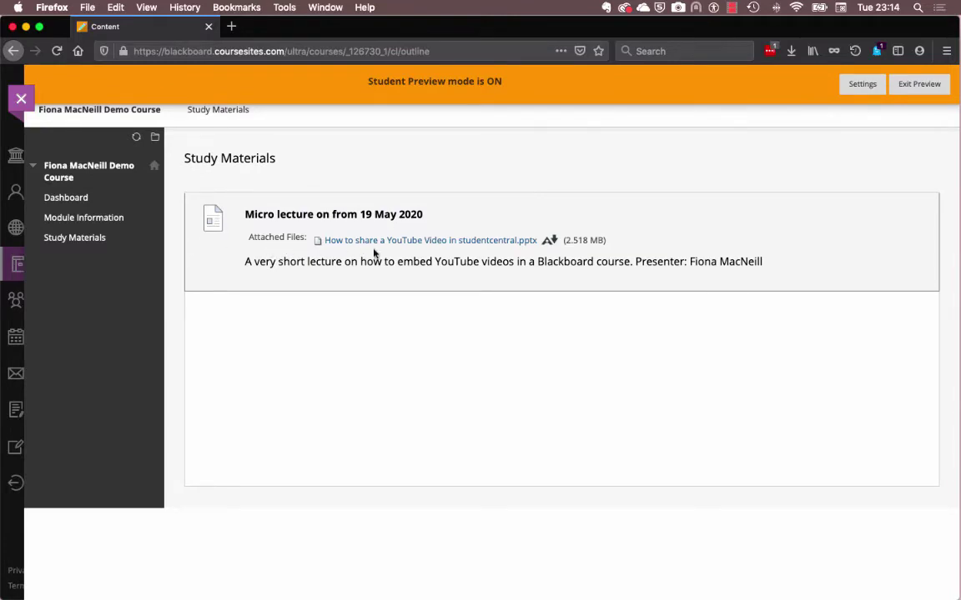
# Download the Tagged PDF alternative format of "How to share a YouTube Video in studentcentral.pptx" and open it with Adobe Acrobat.
pyautogui.click(550, 242)
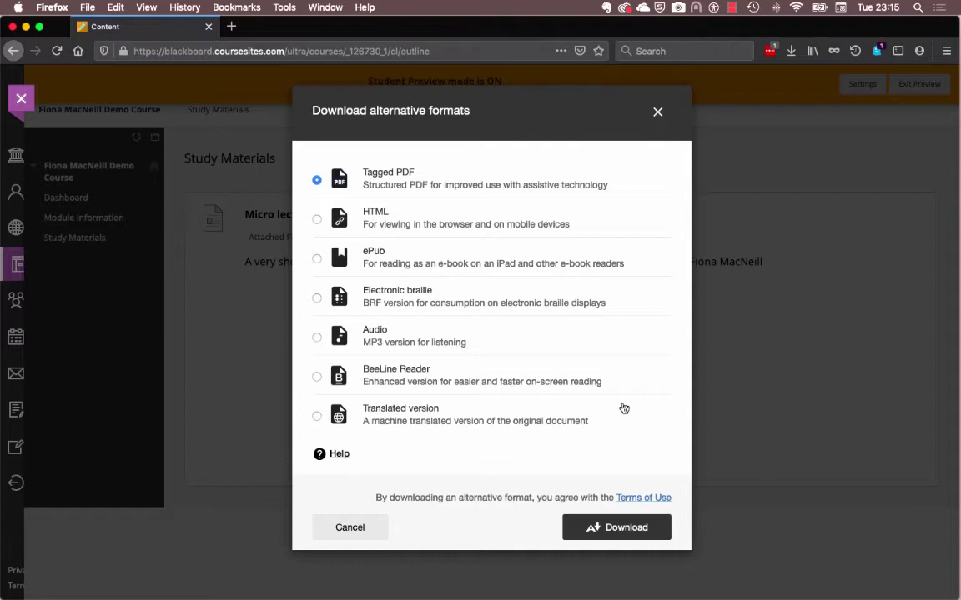
pyautogui.click(622, 528)
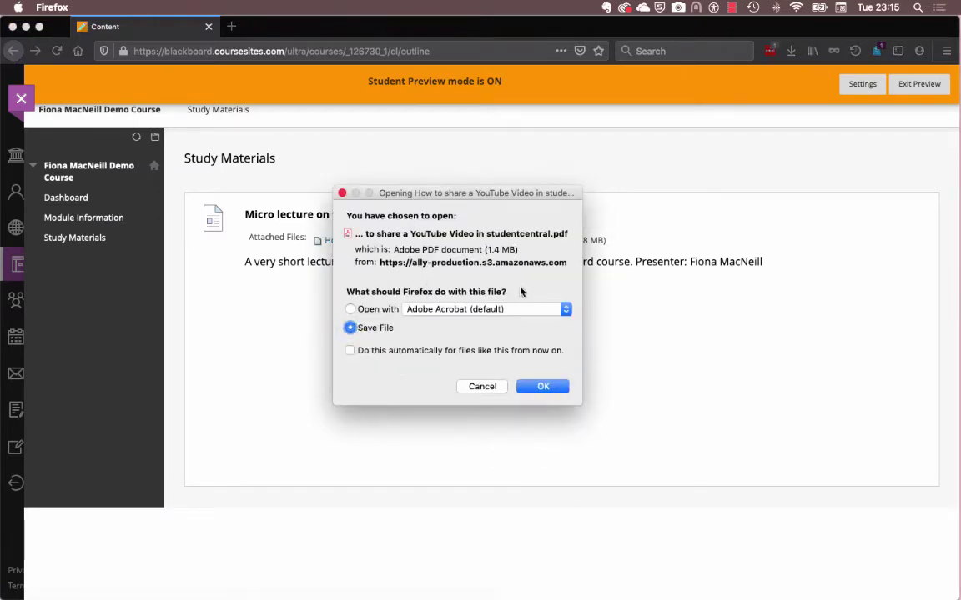
pyautogui.press('Up')
pyautogui.click(538, 386)
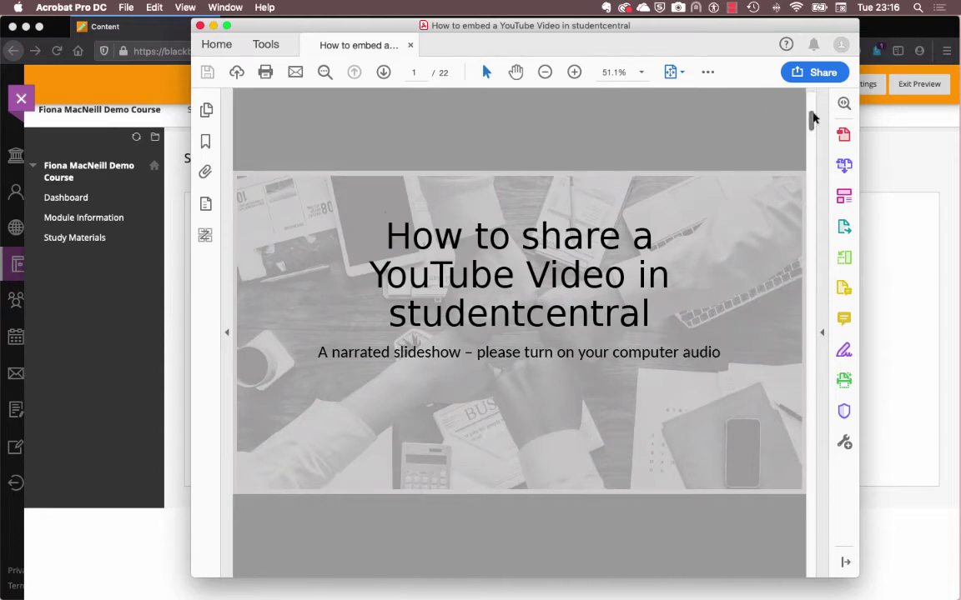
# Page through the tagged PDF in Acrobat up to page 9 to review its slides, and close the document.
pyautogui.scroll(-5, 810, 159)
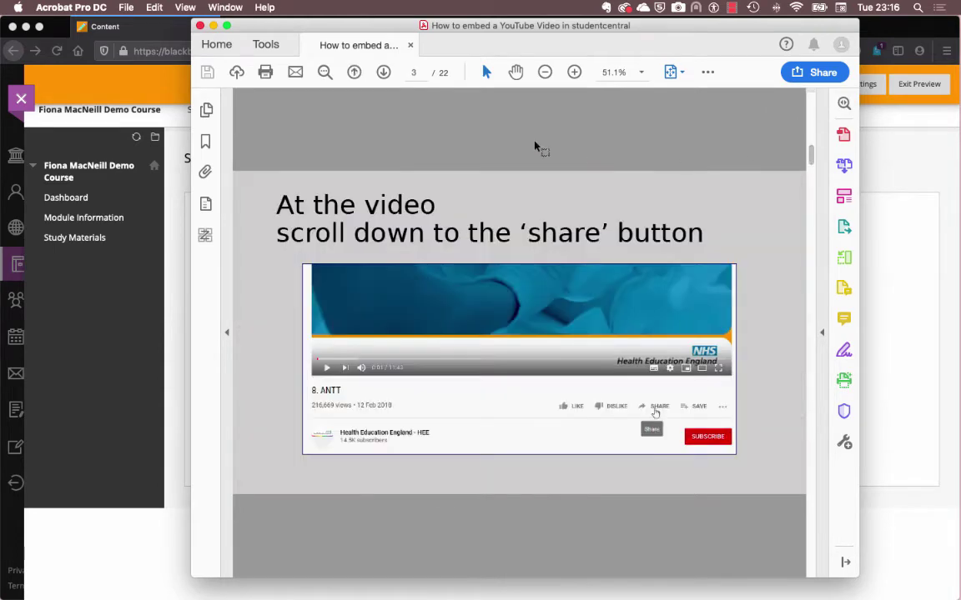
pyautogui.click(384, 72)
pyautogui.click(385, 75)
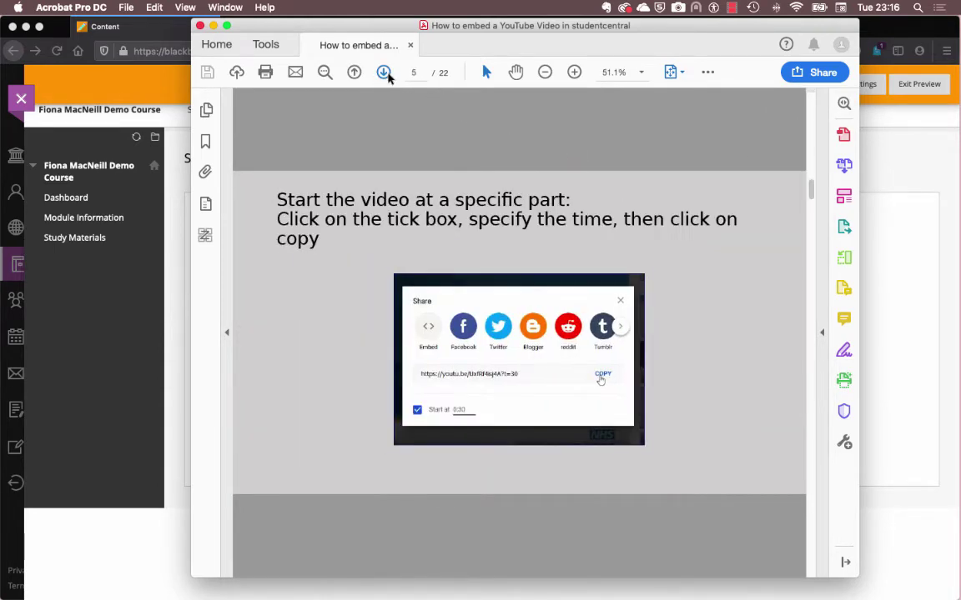
pyautogui.click(384, 73)
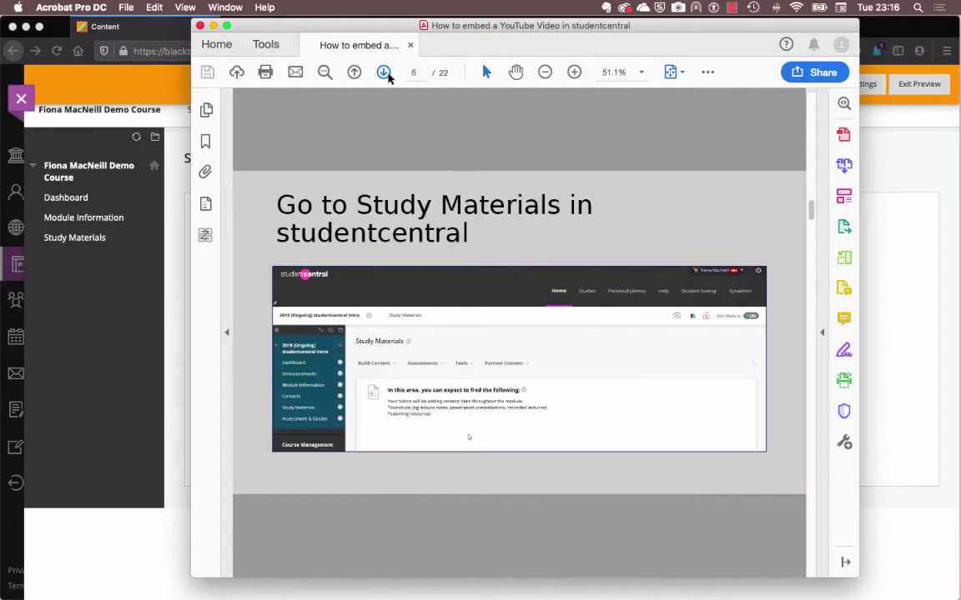
pyautogui.click(384, 74)
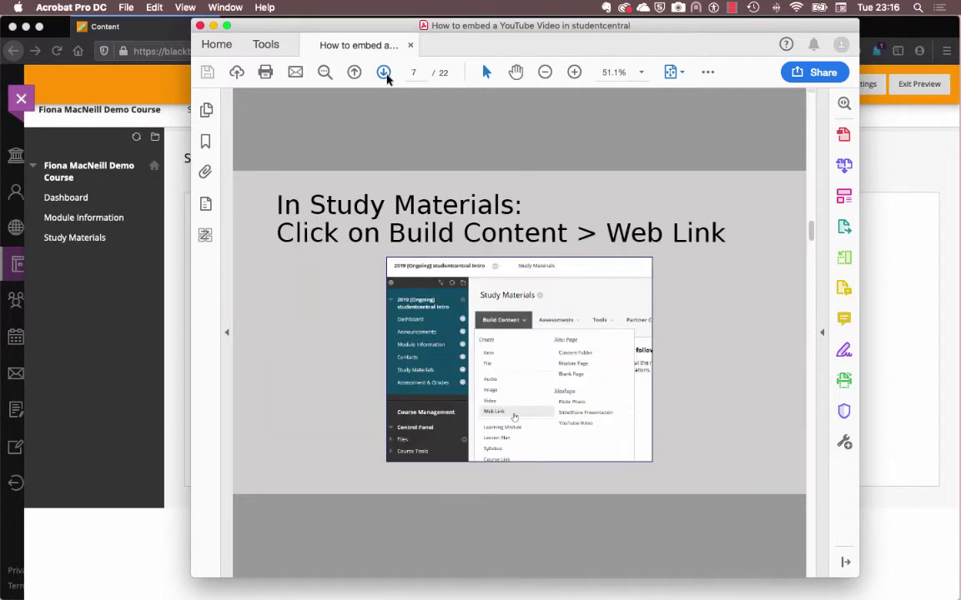
pyautogui.click(384, 74)
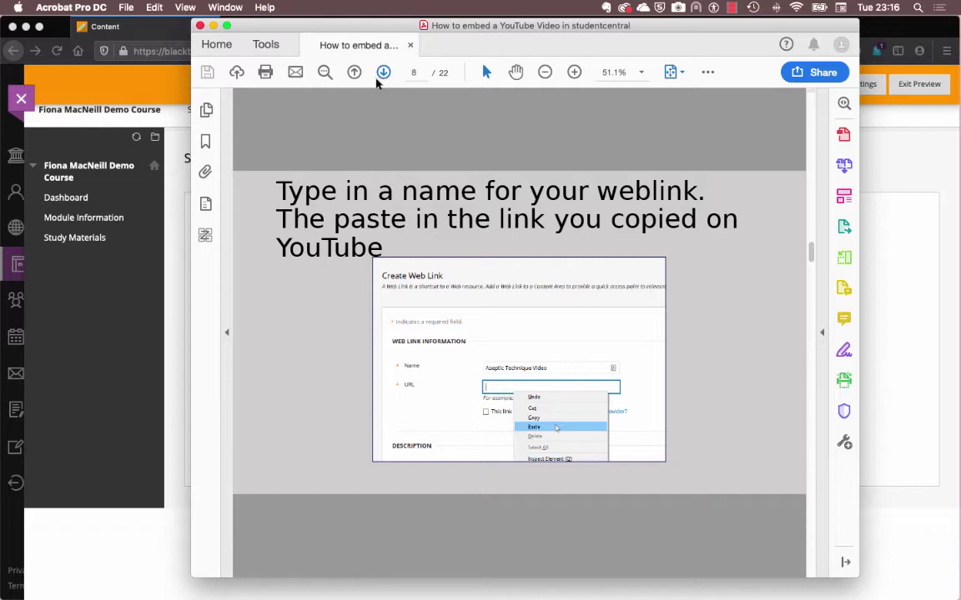
pyautogui.click(382, 73)
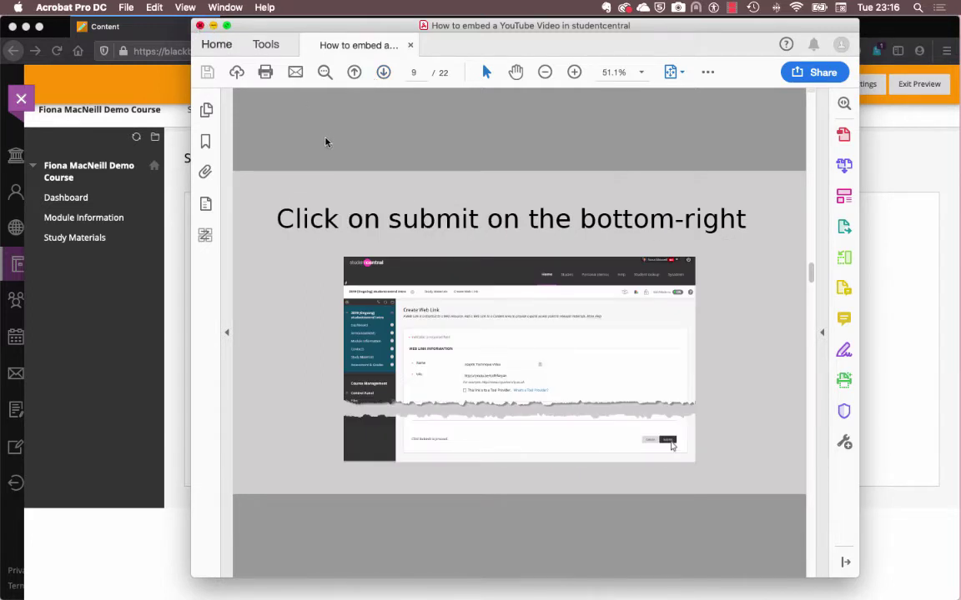
pyautogui.click(204, 27)
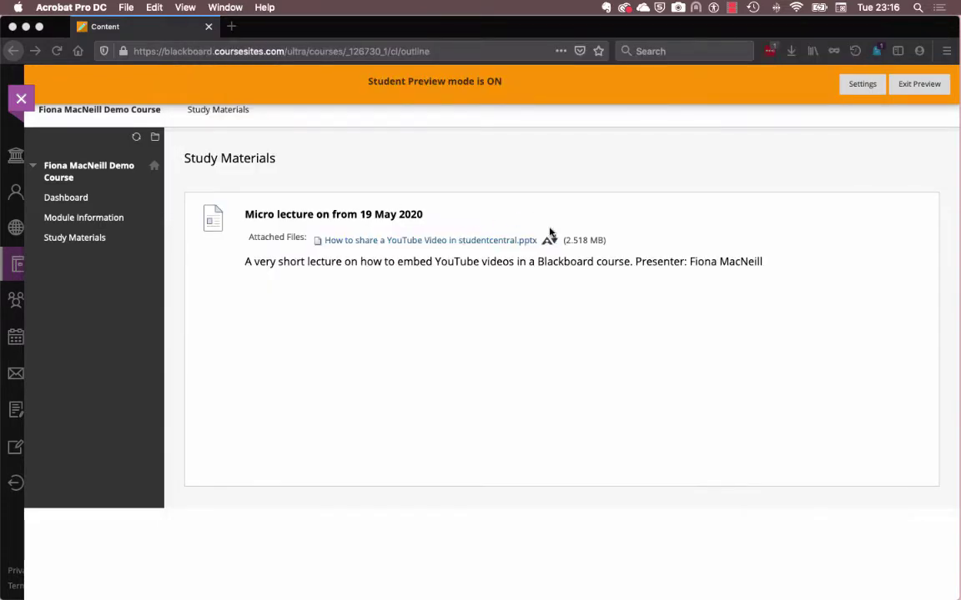
# Download the Audio (MP3) alternative format of the attached presentation and open it with QuickTime Player.
pyautogui.click(550, 237)
pyautogui.click(551, 242)
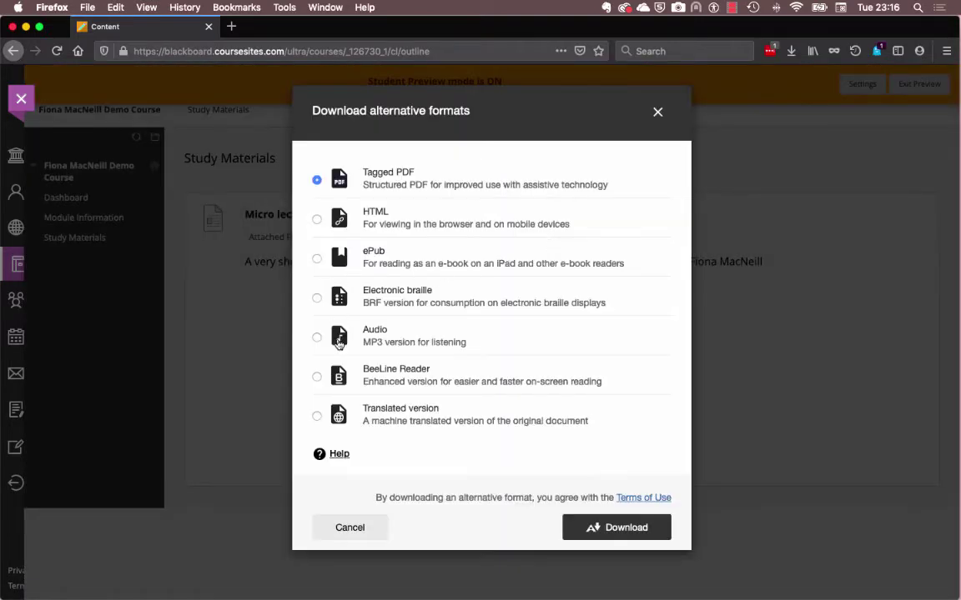
pyautogui.click(317, 337)
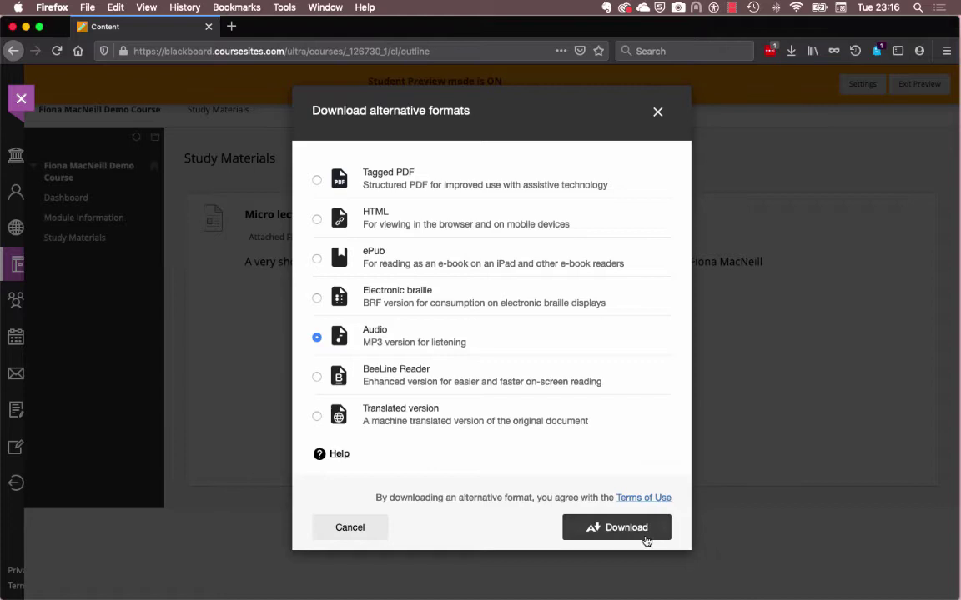
pyautogui.click(620, 528)
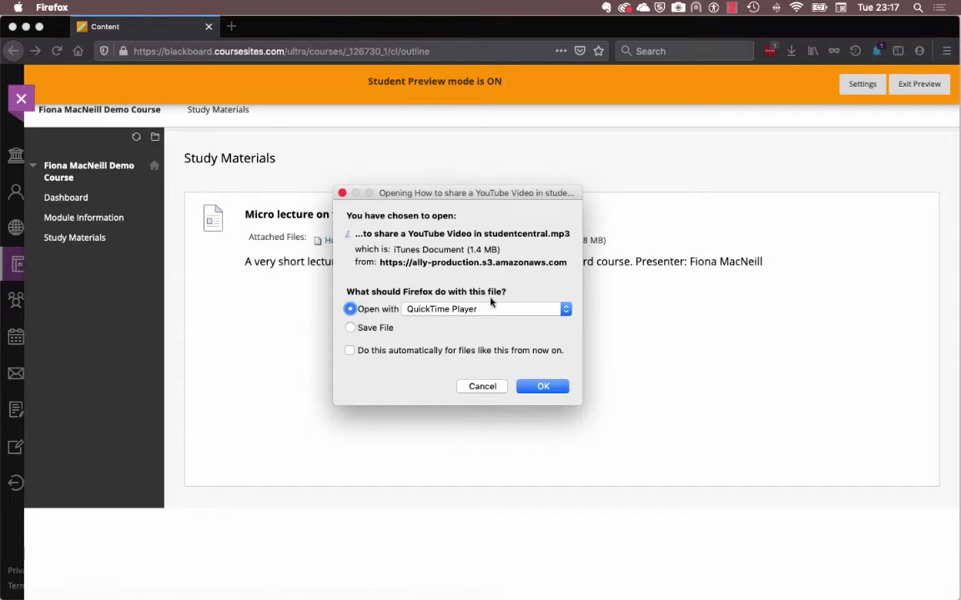
pyautogui.click(543, 388)
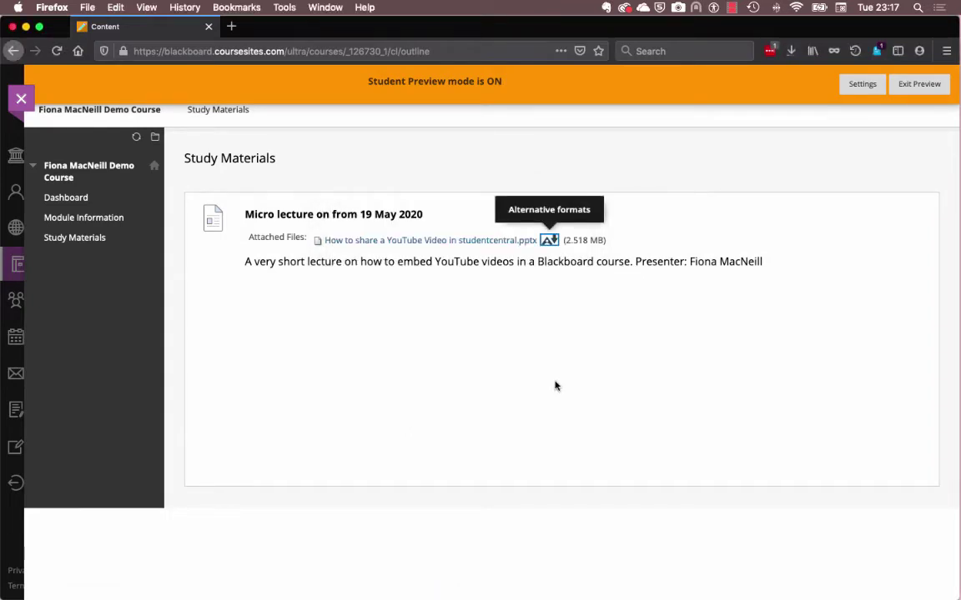
# Play a short part of the MP3 version in QuickTime Player, pause it and close the player.
pyautogui.click(128, 90)
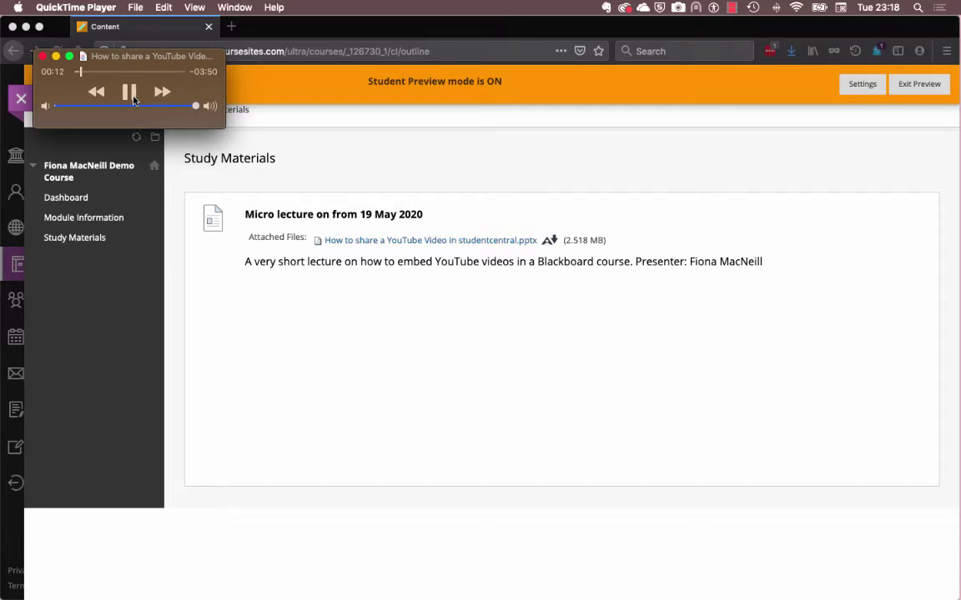
pyautogui.click(130, 94)
pyautogui.moveTo(171, 58); pyautogui.dragTo(333, 147)
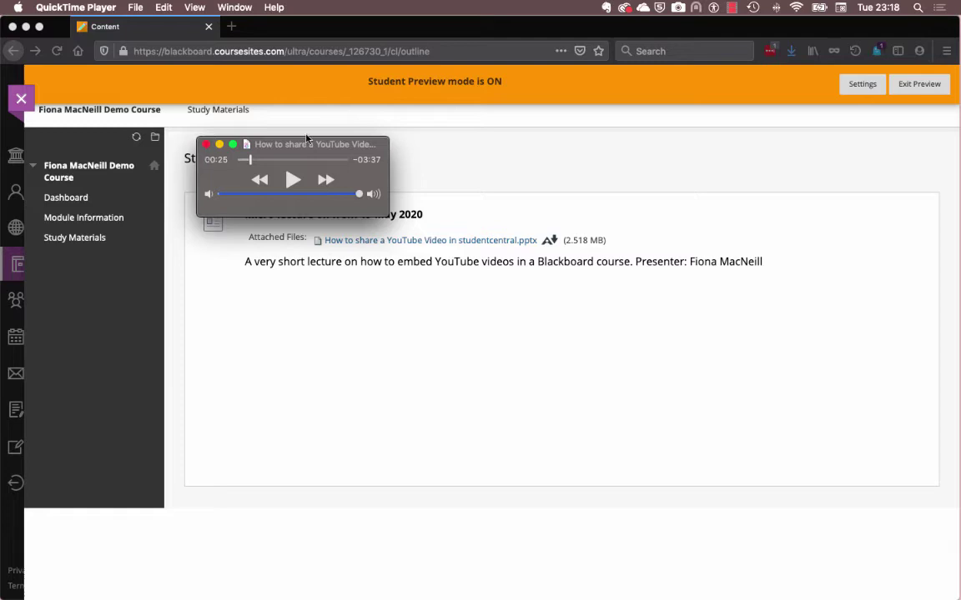
pyautogui.moveTo(306, 139); pyautogui.dragTo(308, 116)
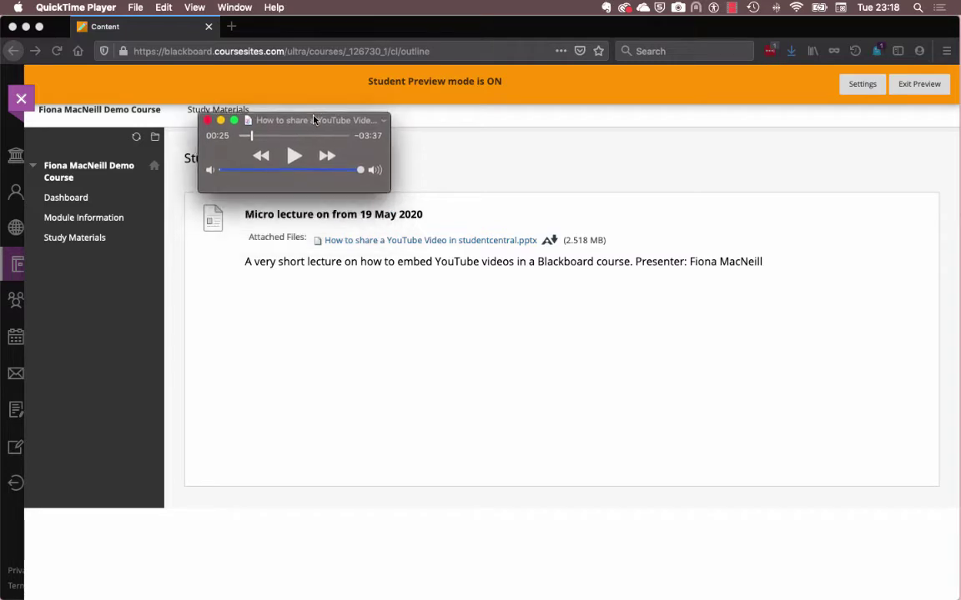
pyautogui.click(206, 122)
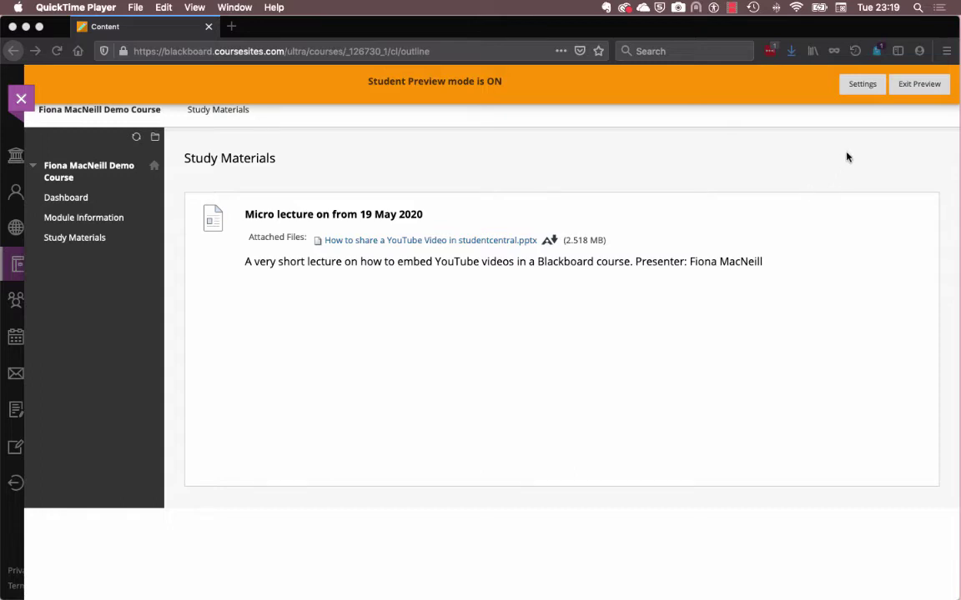
# Exit student preview, keeping the preview user and all data.
pyautogui.click(913, 85)
pyautogui.click(915, 87)
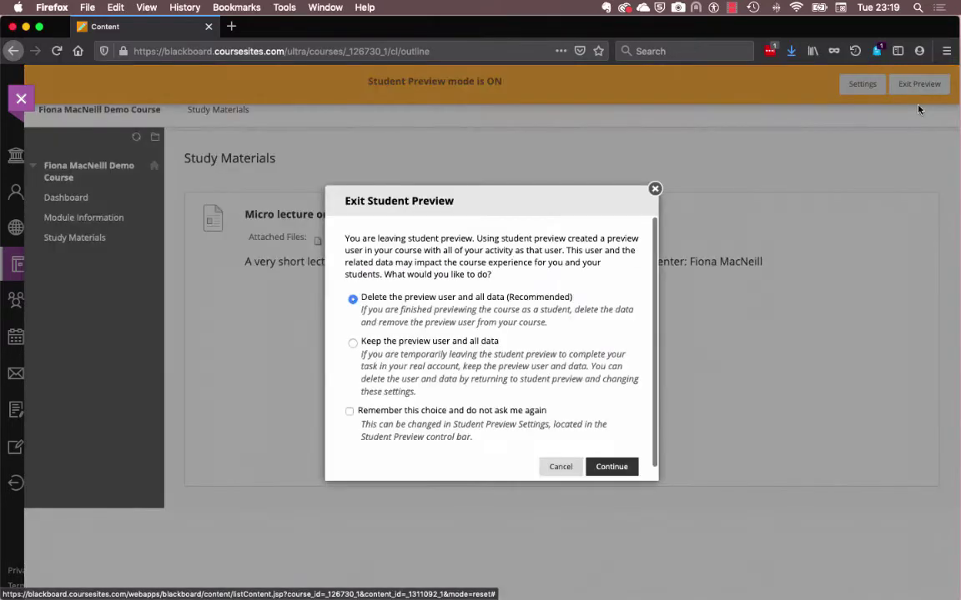
pyautogui.click(354, 345)
pyautogui.click(622, 468)
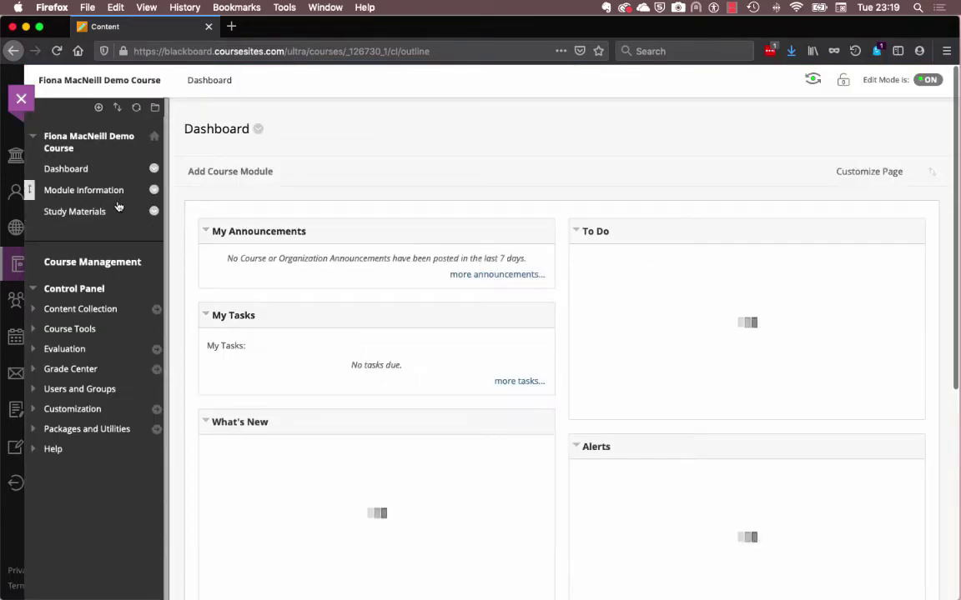
# Open Study Materials in the instructor view and examine the Ally indicator key for the accessibility score levels.
pyautogui.click(95, 212)
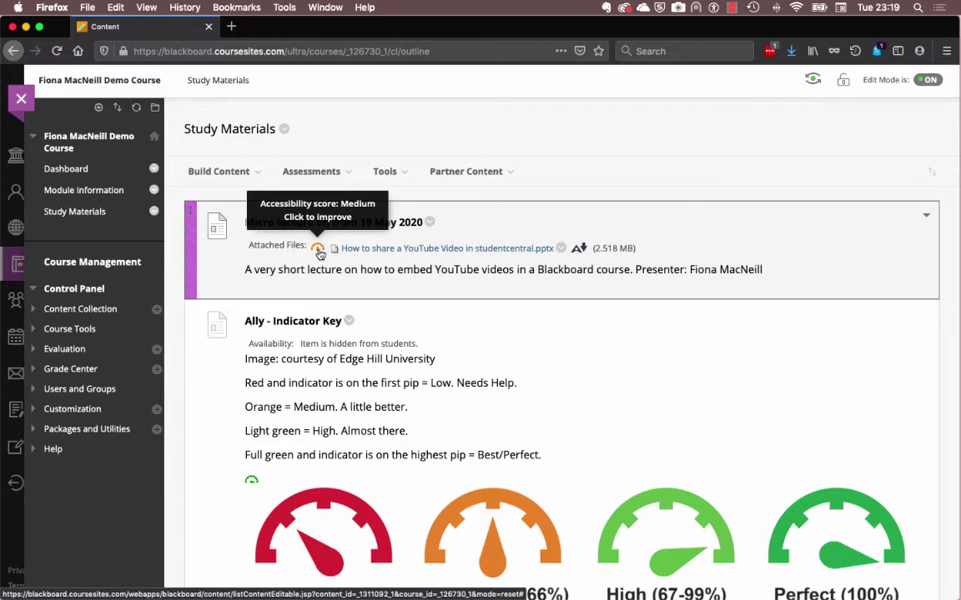
pyautogui.scroll(-2, 372, 339)
pyautogui.scroll(-5, 372, 338)
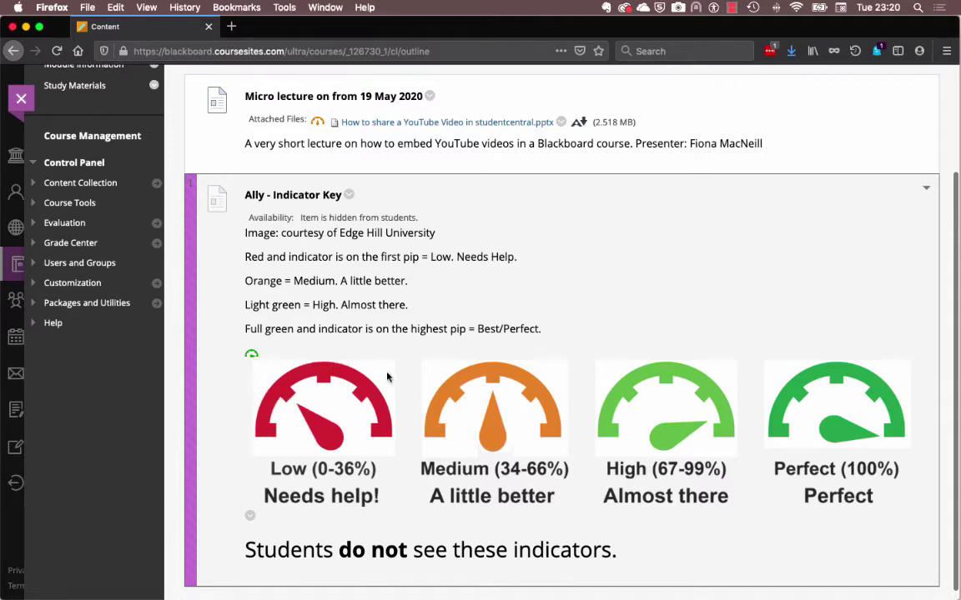
pyautogui.scroll(-1, 387, 377)
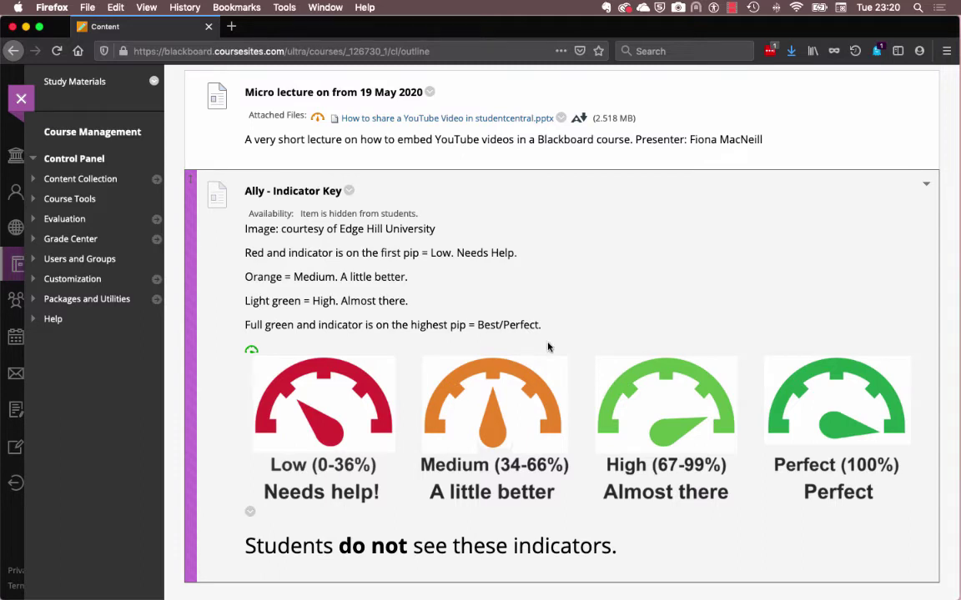
pyautogui.scroll(1, 548, 347)
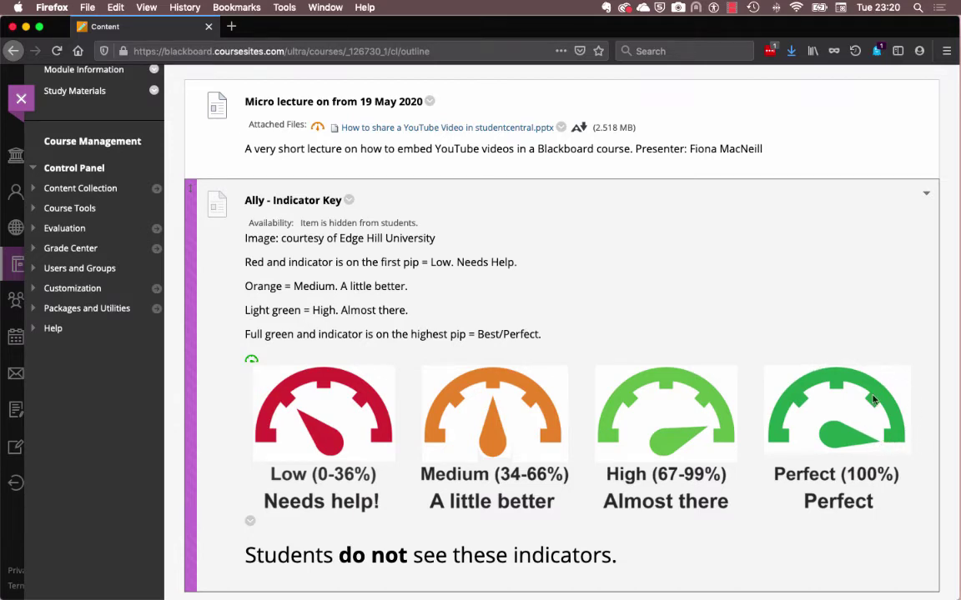
pyautogui.scroll(-1, 733, 391)
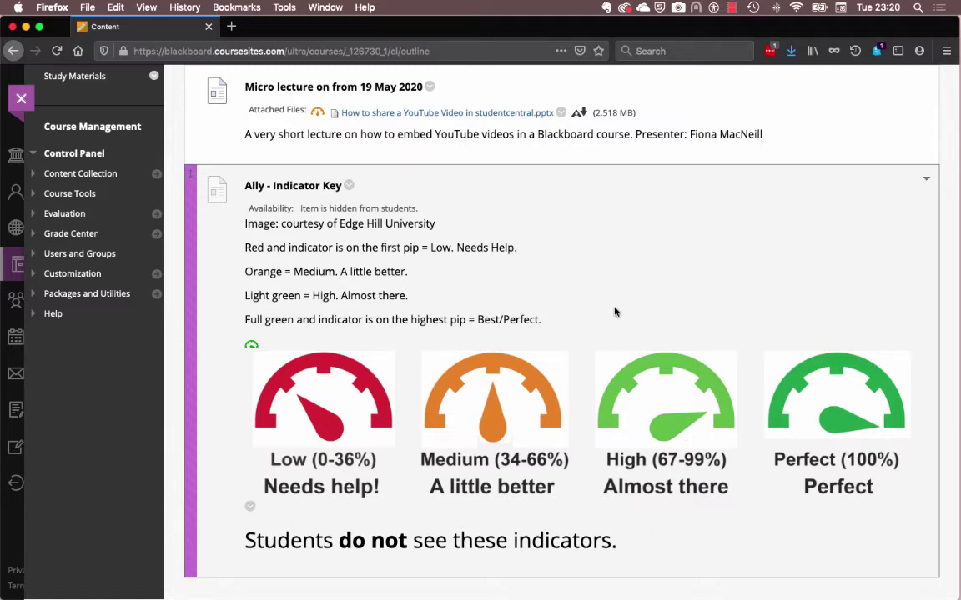
pyautogui.scroll(3, 610, 313)
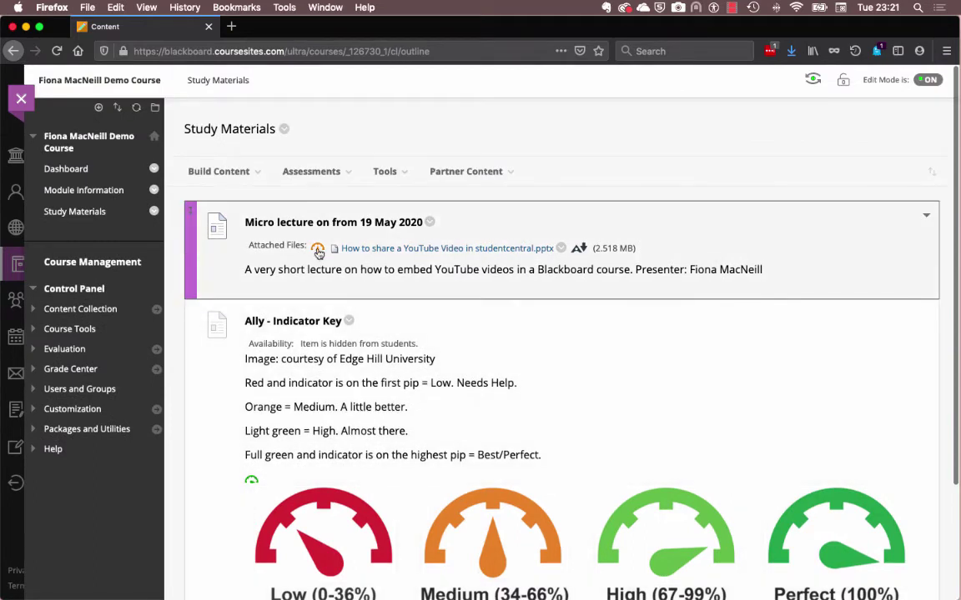
# Open the accessibility feedback for the attached presentation and read the explanation of what missing image descriptions mean.
pyautogui.moveTo(317, 251)
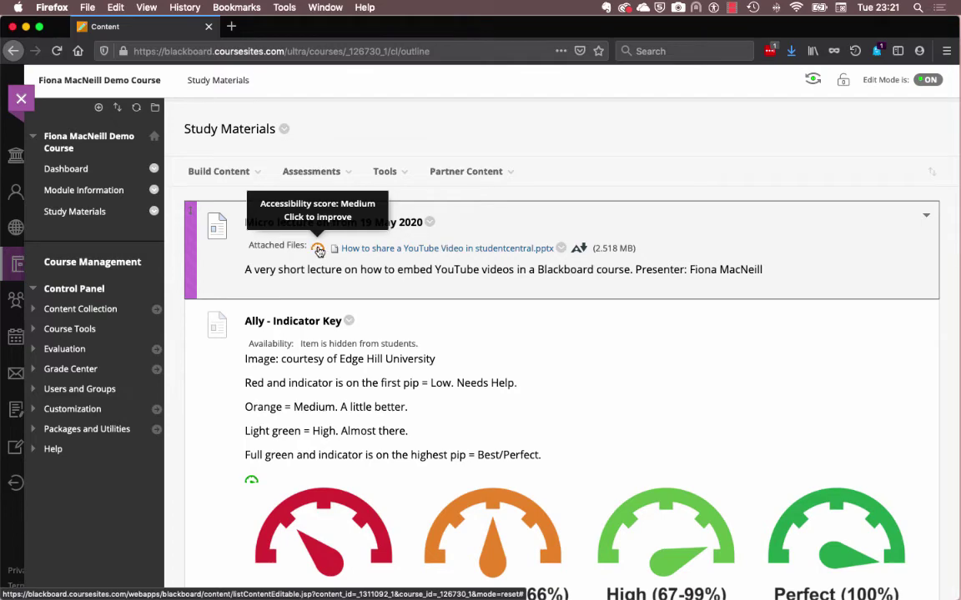
pyautogui.click(318, 251)
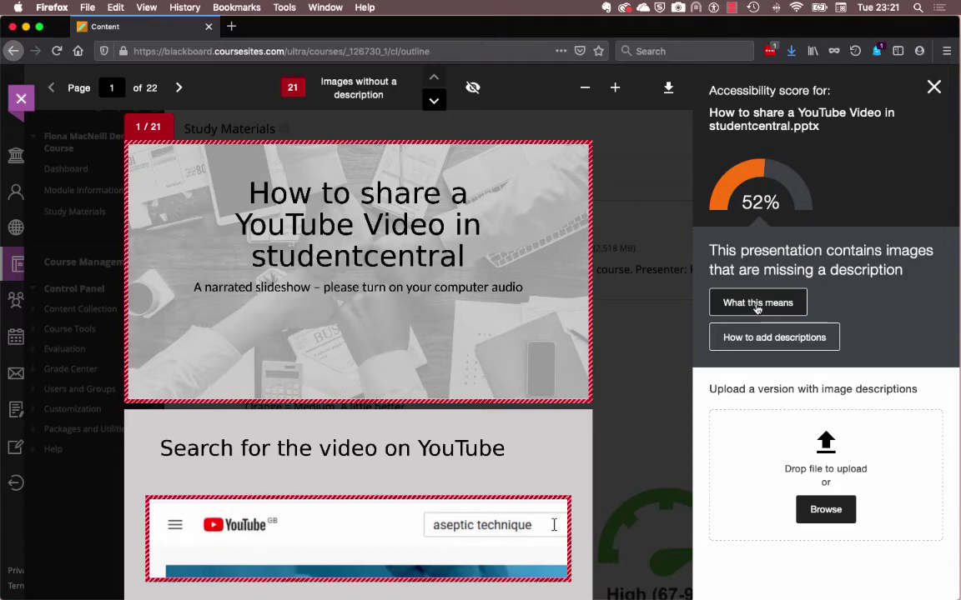
pyautogui.click(752, 305)
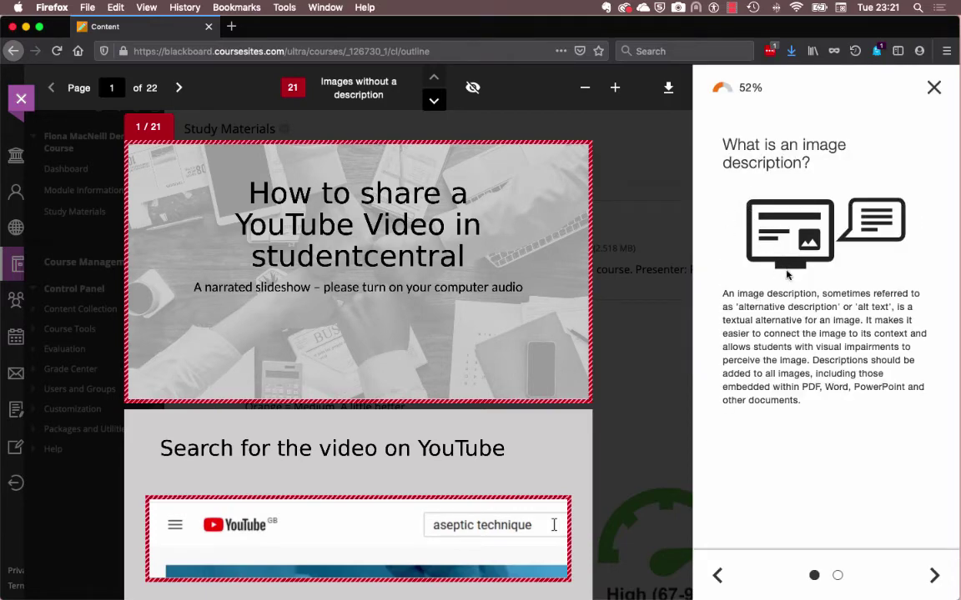
pyautogui.click(934, 577)
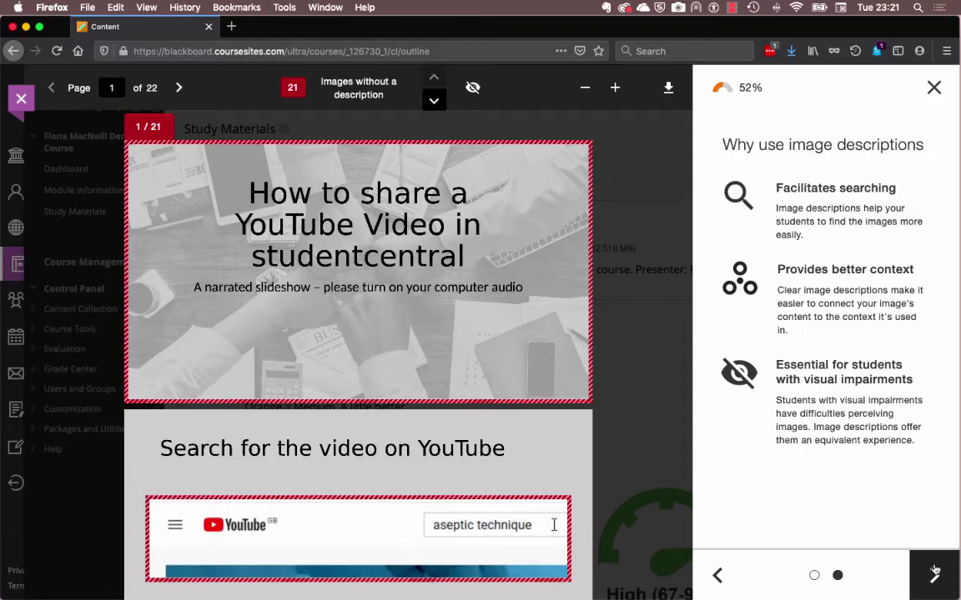
pyautogui.click(934, 575)
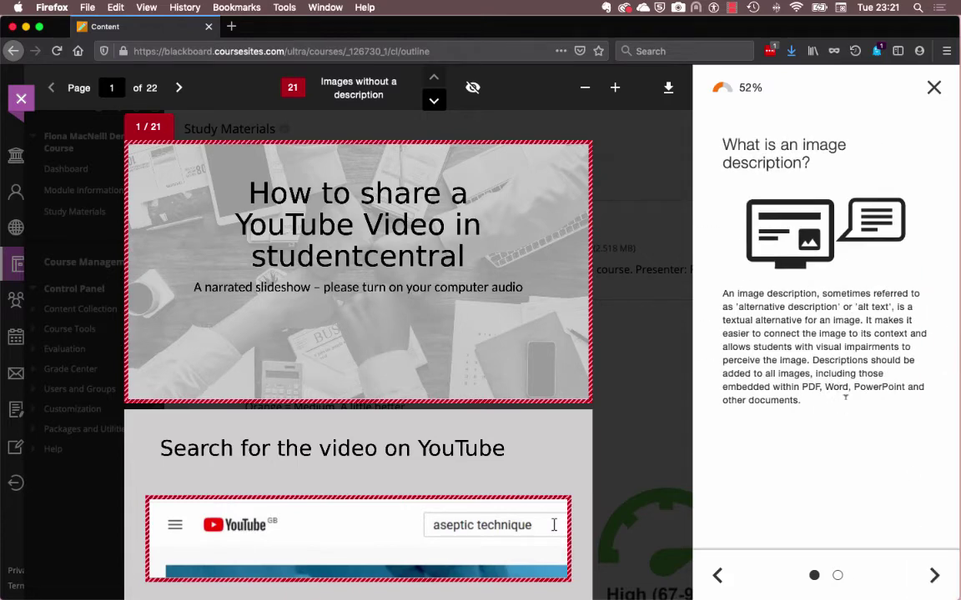
# Read the reasons for using image descriptions and examine the images flagged as missing a description on the first six slides.
pyautogui.click(933, 573)
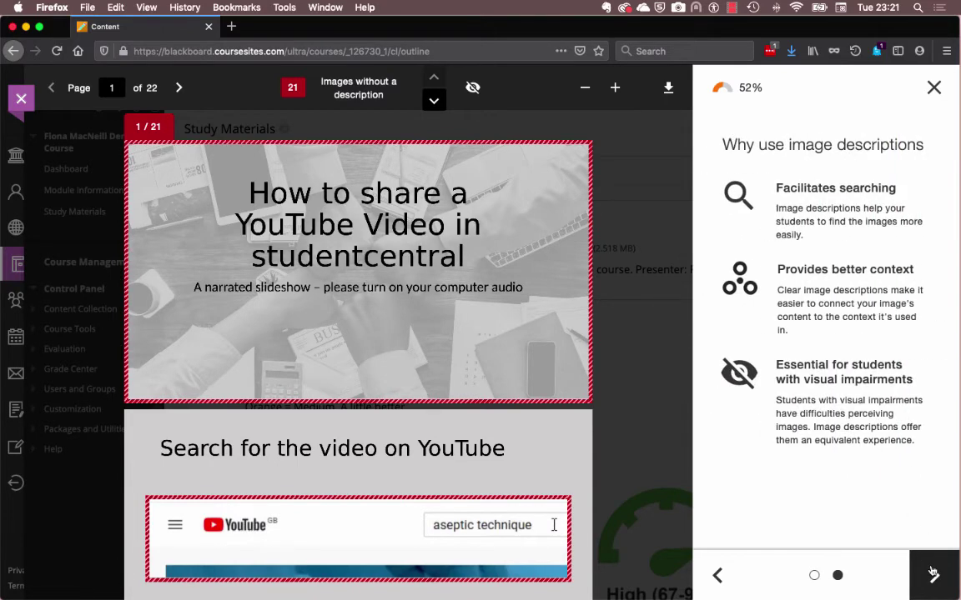
pyautogui.click(931, 90)
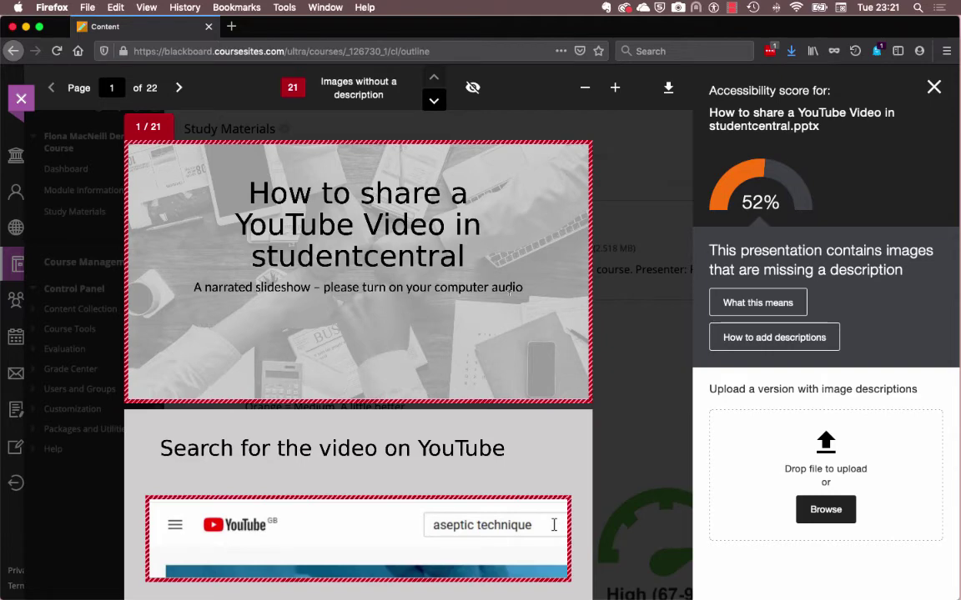
pyautogui.scroll(-10, 510, 290)
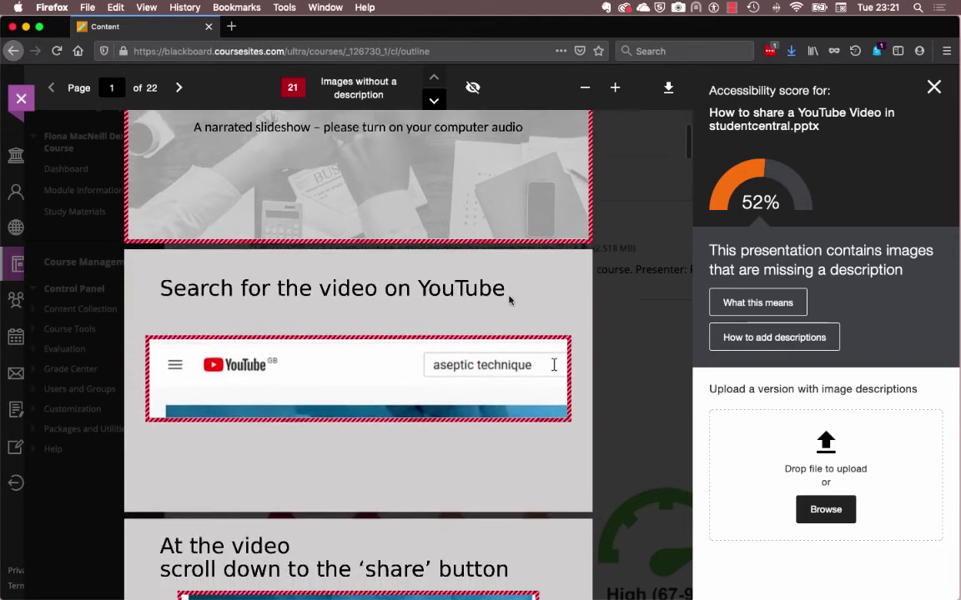
pyautogui.scroll(-6, 509, 300)
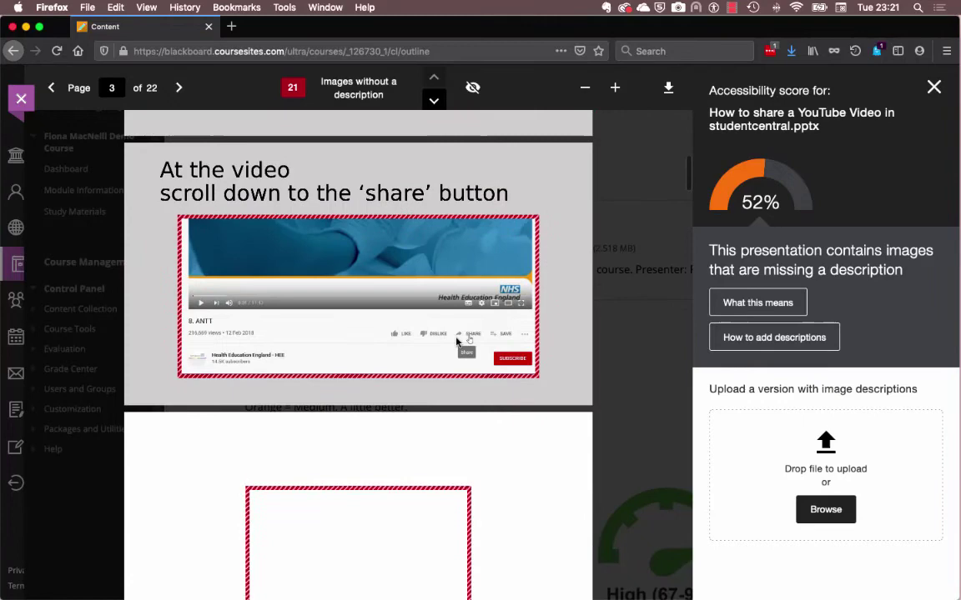
pyautogui.scroll(-6, 469, 332)
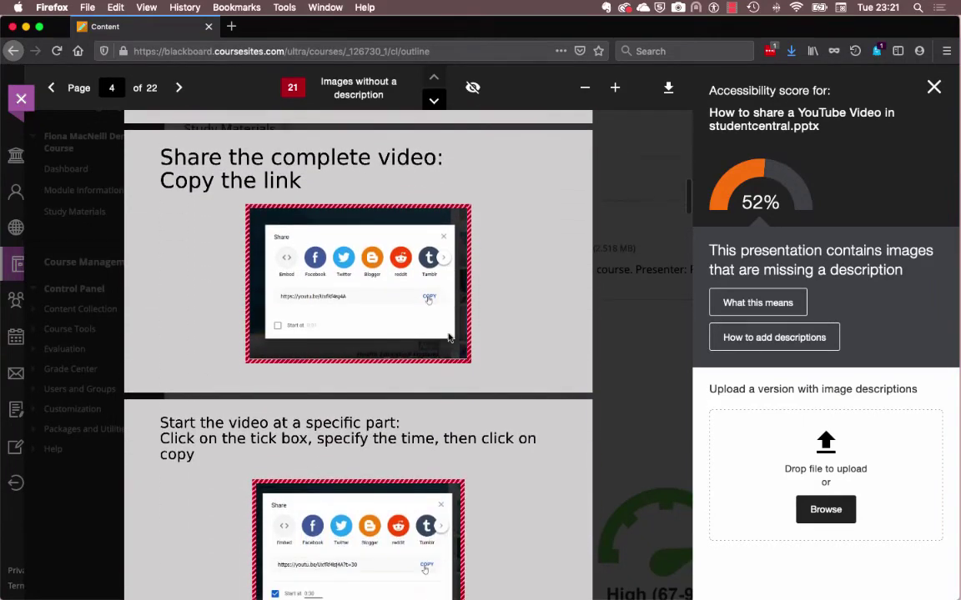
pyautogui.scroll(-6, 449, 337)
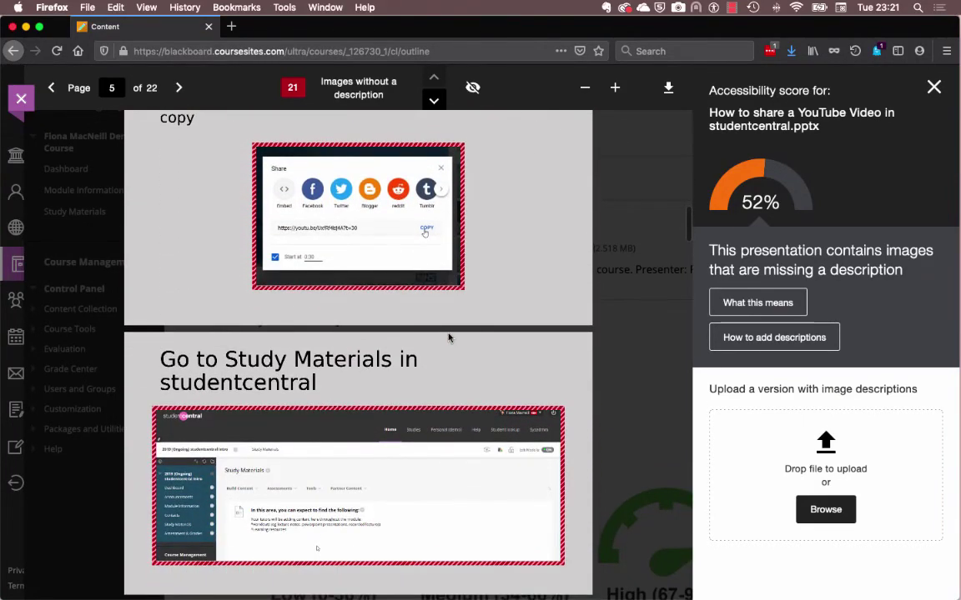
pyautogui.moveTo(426, 593)
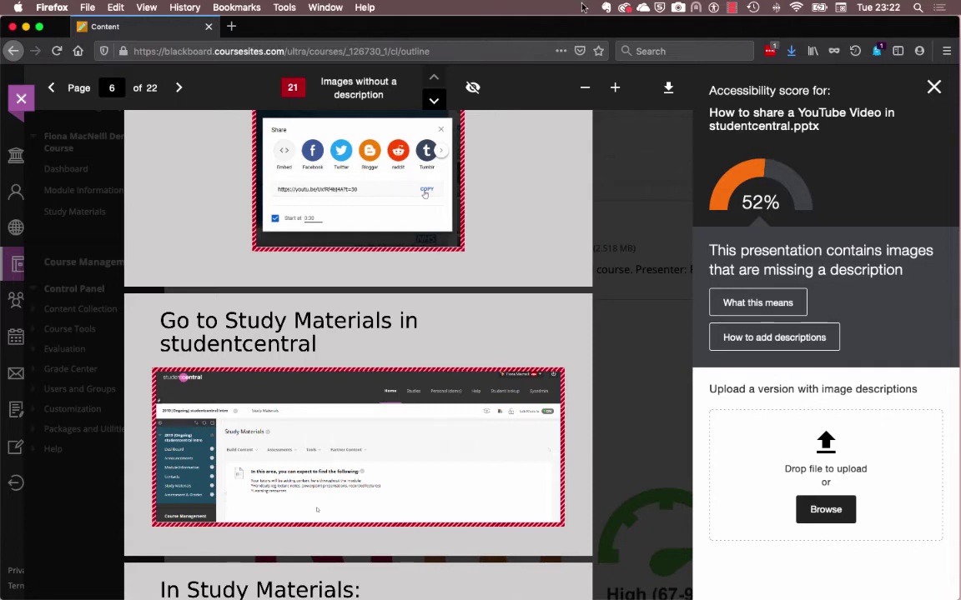
pyautogui.click(732, 8)
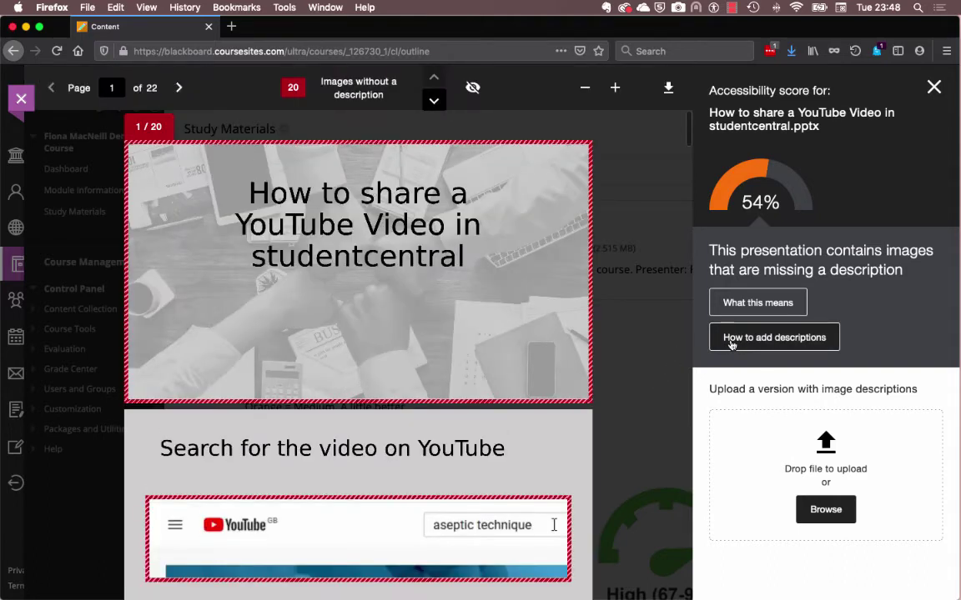
# Open the guidance on how to add image descriptions to the presentation.
pyautogui.scroll(-5, 512, 375)
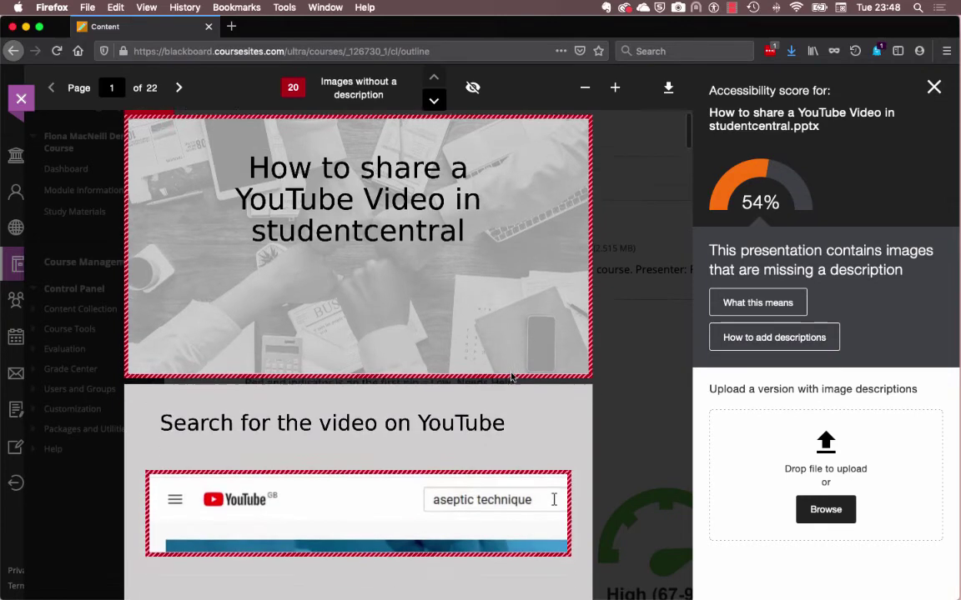
pyautogui.scroll(5, 512, 375)
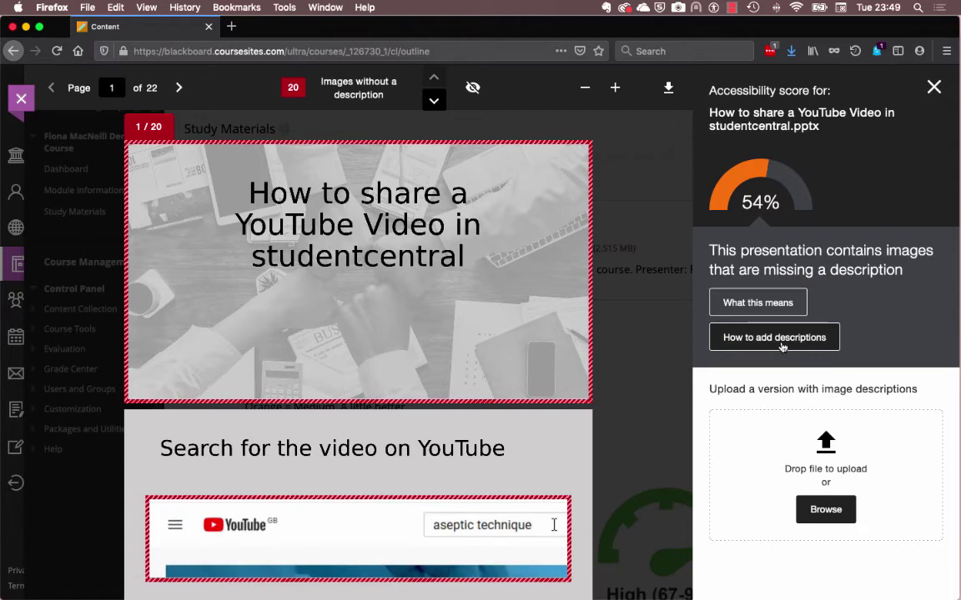
pyautogui.click(782, 347)
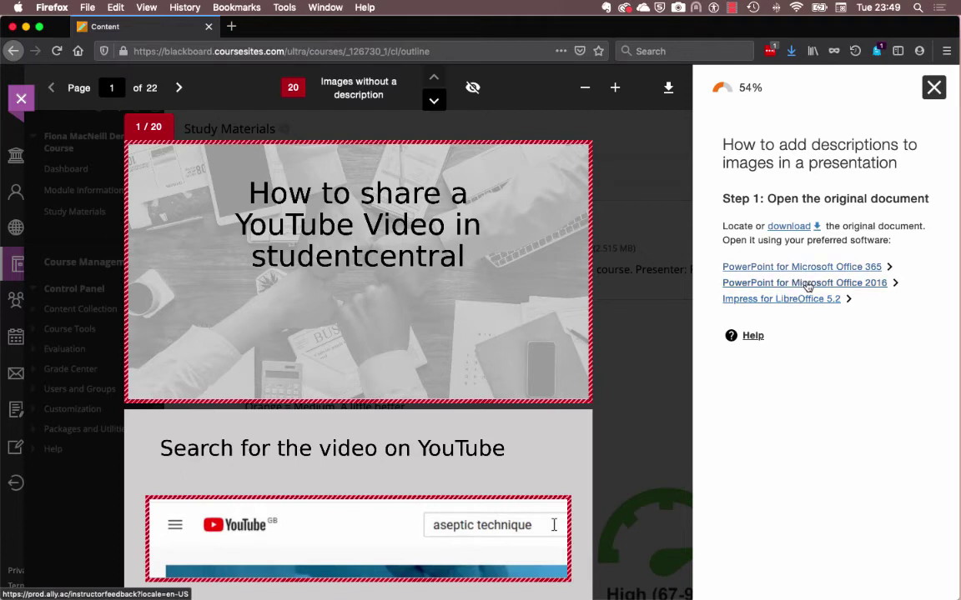
# In PowerPoint, give slide 6's image the alt text "Screenshot of studentcentral module in the Study Materials folder. The folder is empty other than the stock text.".
pyautogui.moveTo(667, 594)
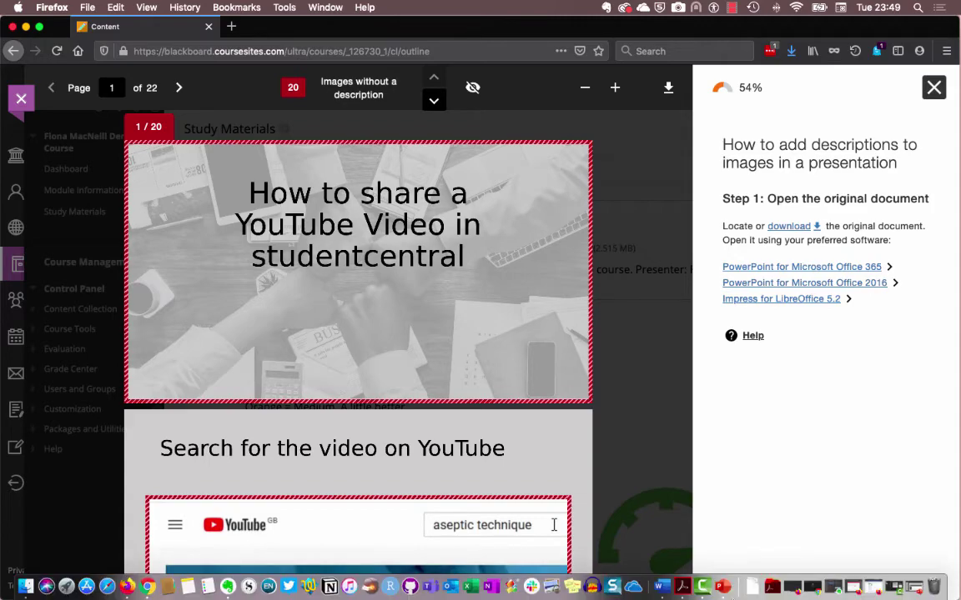
pyautogui.click(722, 588)
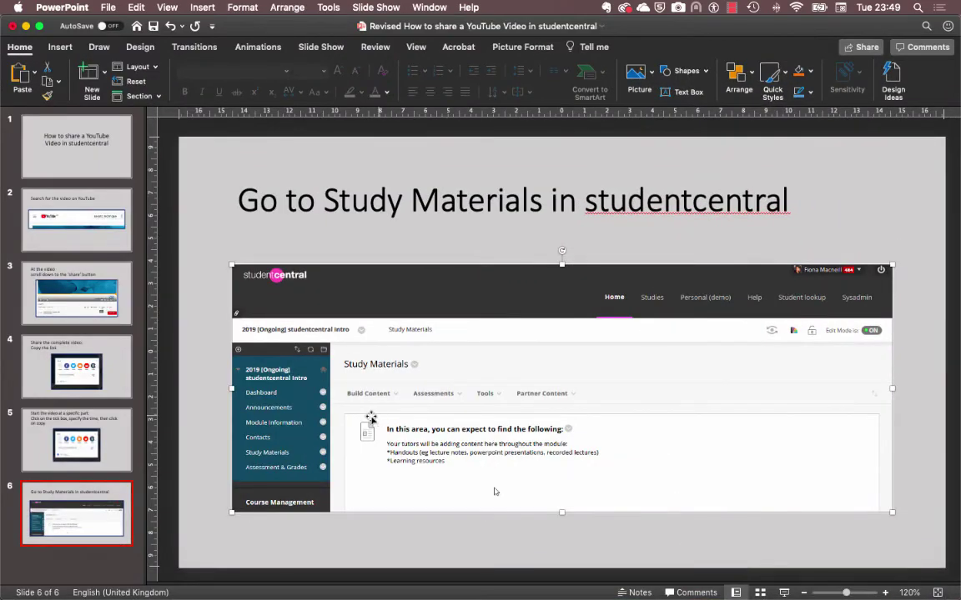
pyautogui.rightClick(380, 392)
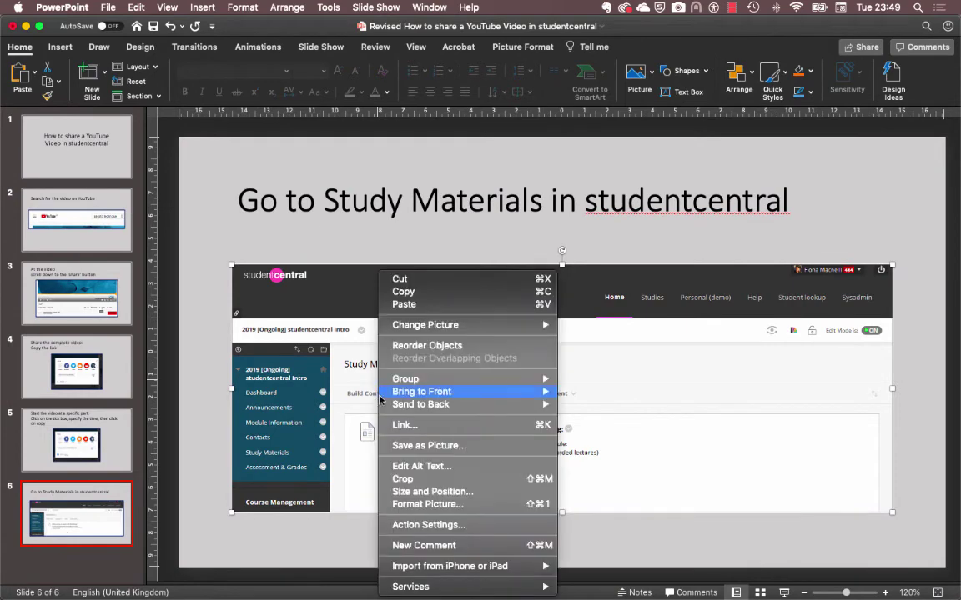
pyautogui.click(401, 467)
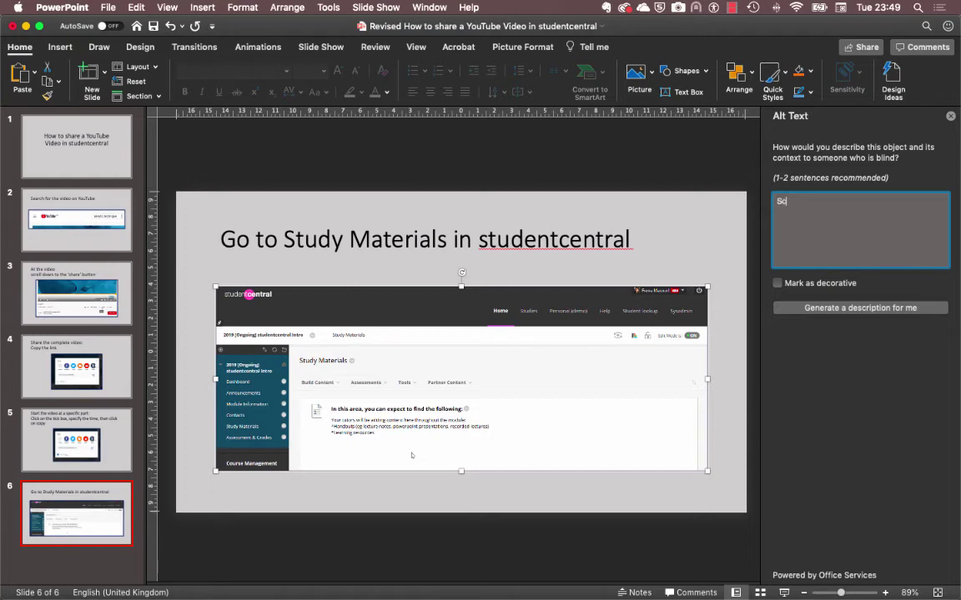
pyautogui.write('Screenshot of studentcentral modul')
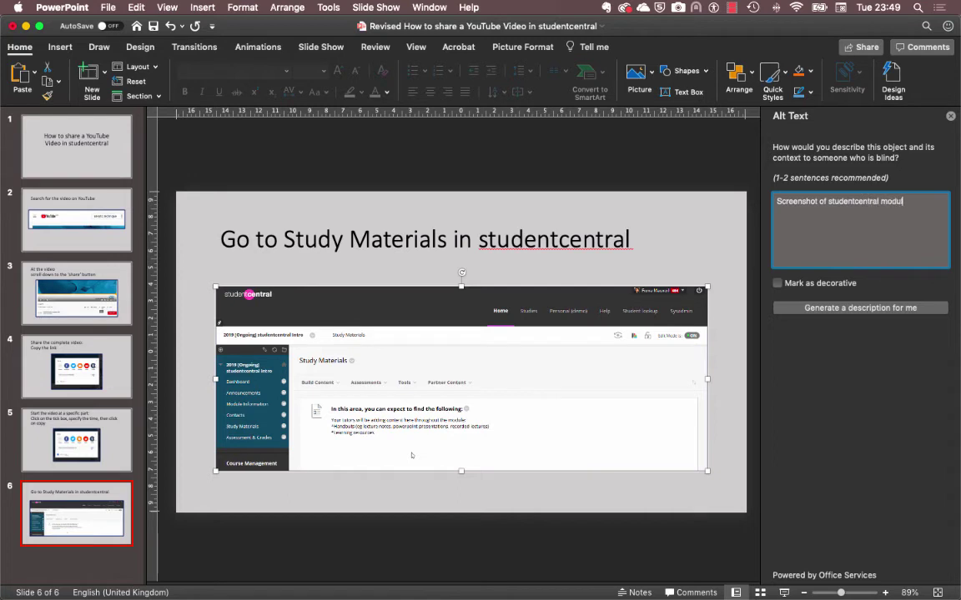
pyautogui.write('e in the Study Materials fo')
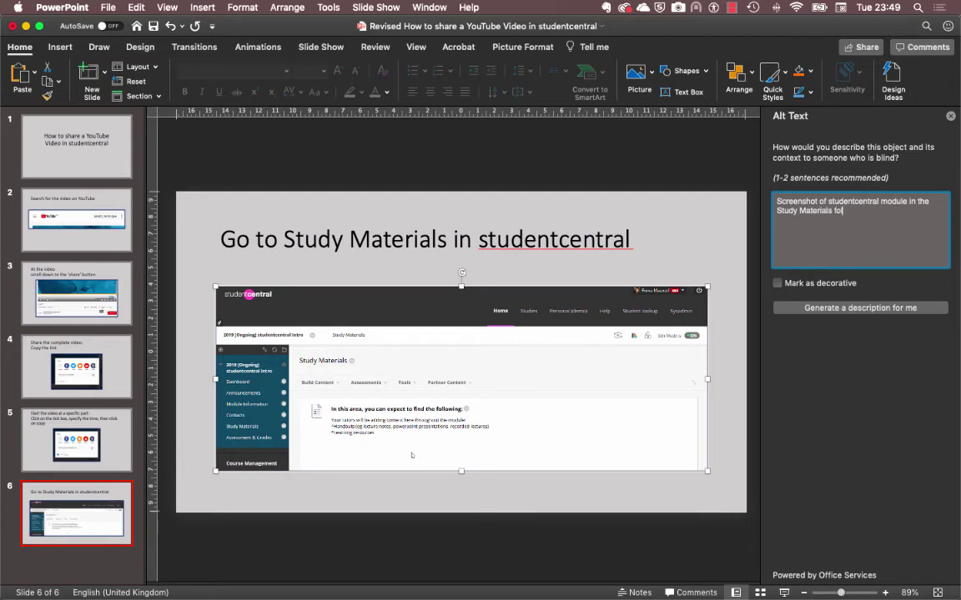
pyautogui.write('lder. The folder is empty othe')
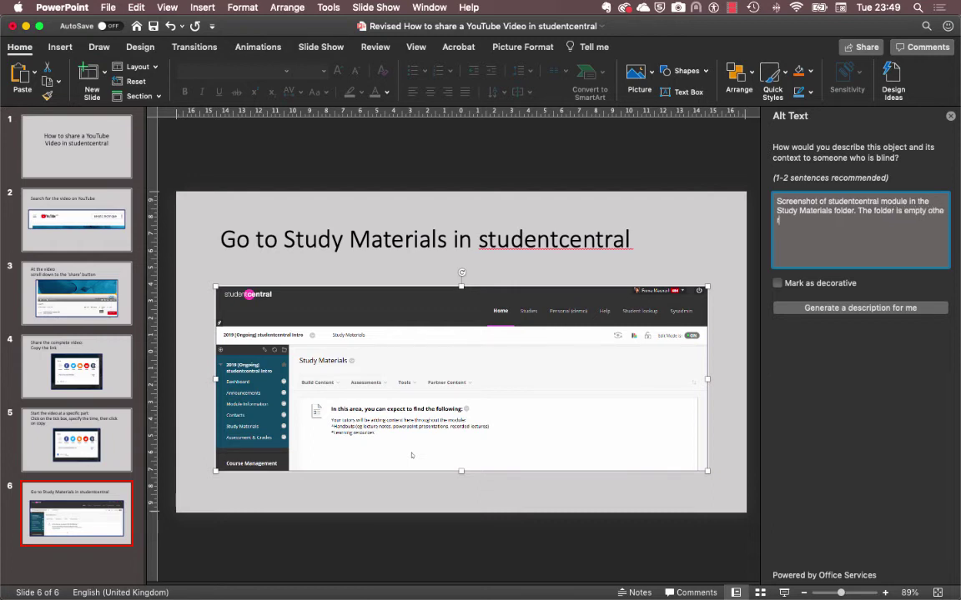
pyautogui.write('r than th')
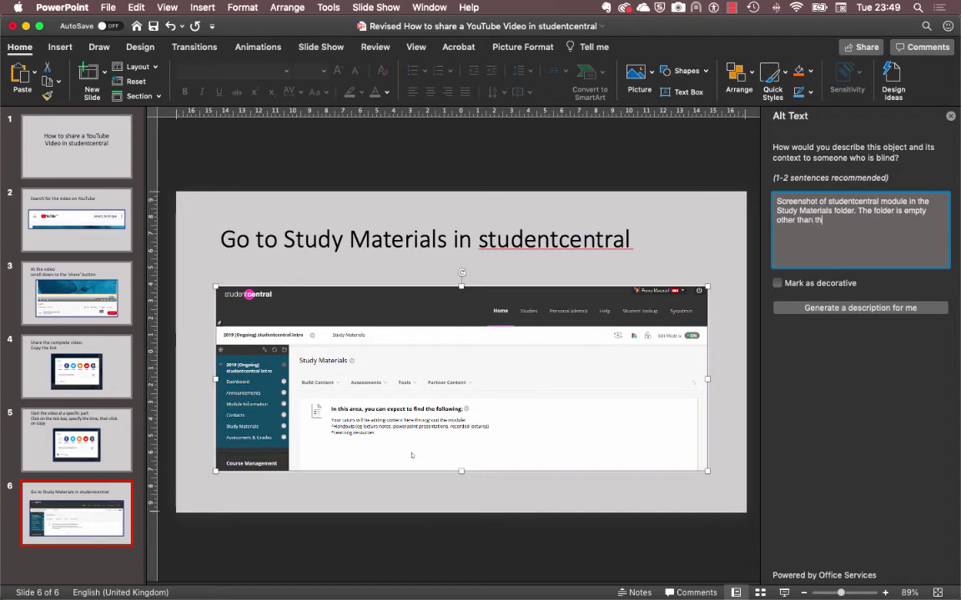
pyautogui.write('ick')
pyautogui.write('ock text.')
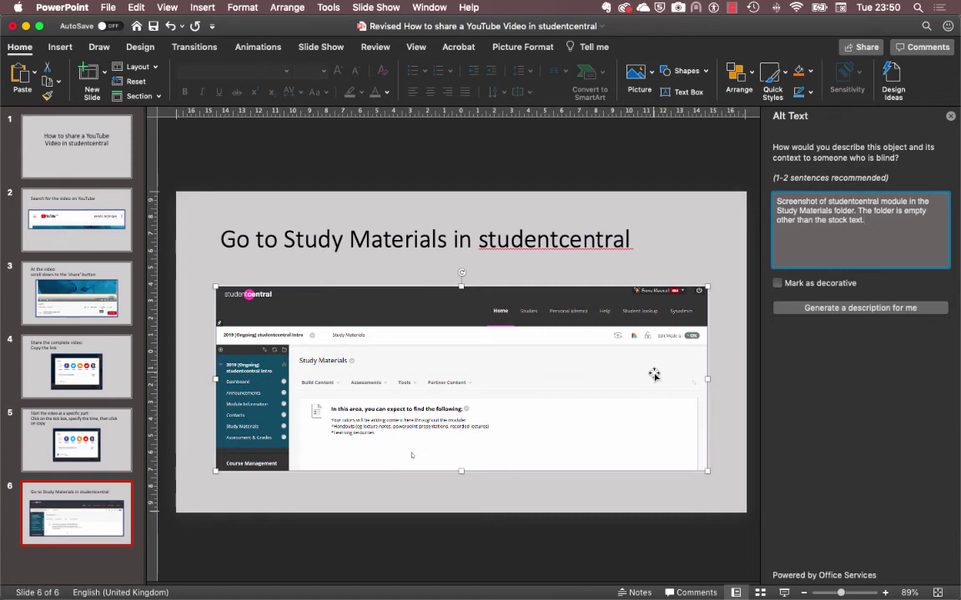
# Duplicate slide 6 and generate an automatic alt text description for the screenshot on the copy.
pyautogui.rightClick(92, 501)
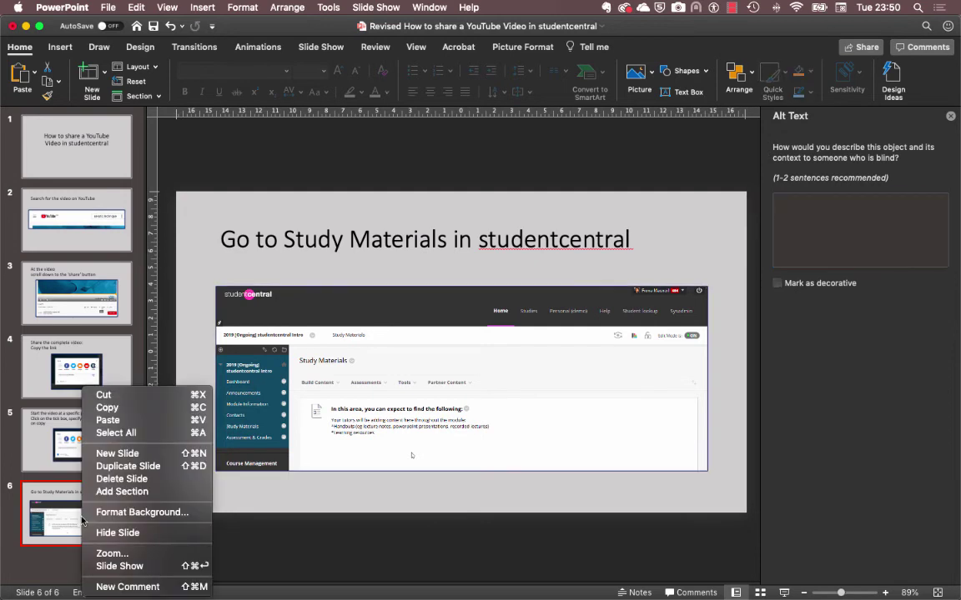
pyautogui.click(117, 466)
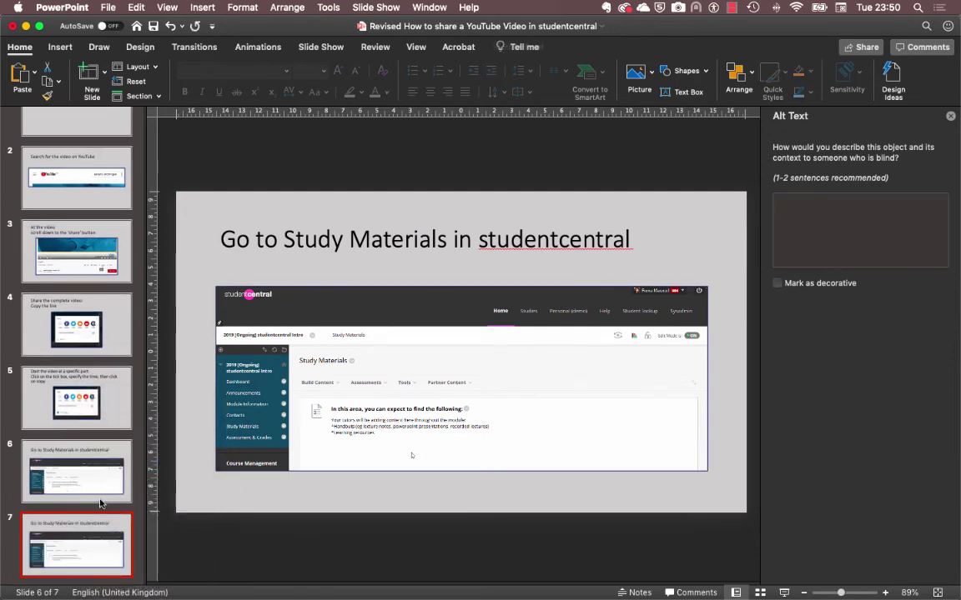
pyautogui.click(280, 392)
pyautogui.rightClick(279, 392)
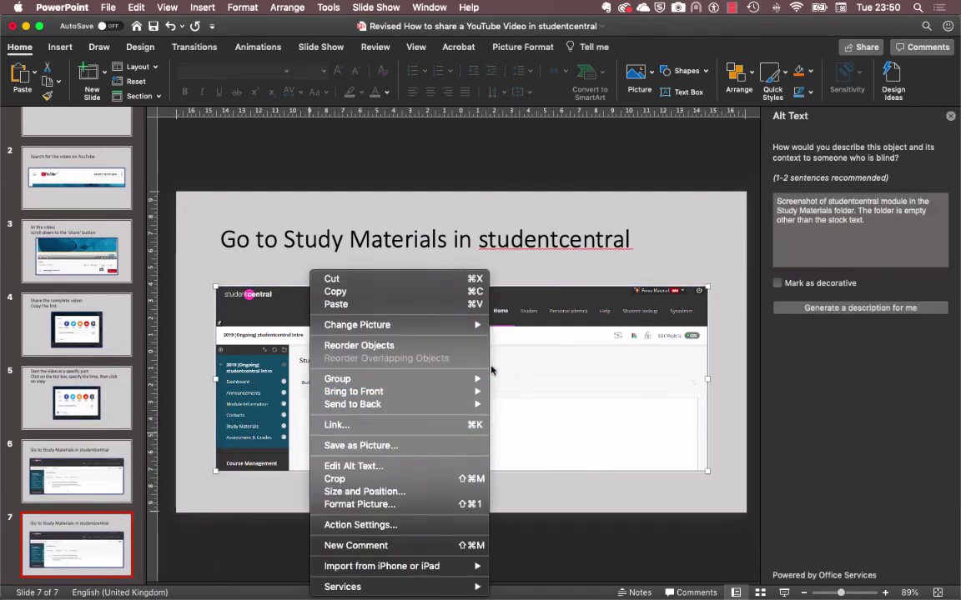
pyautogui.click(472, 354)
pyautogui.click(800, 308)
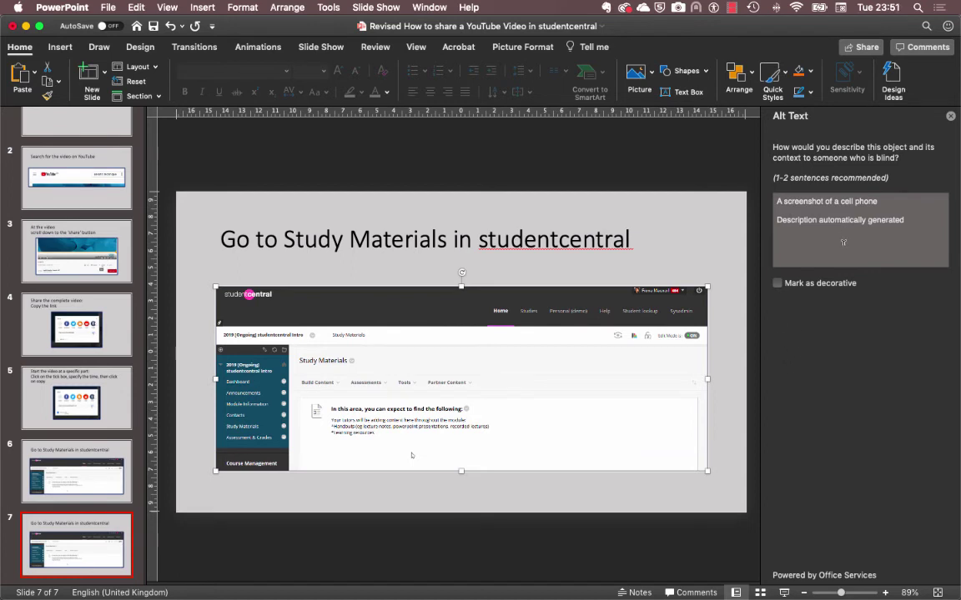
# Delete the duplicated slide 7 from the presentation.
pyautogui.click(55, 535)
pyautogui.rightClick(56, 536)
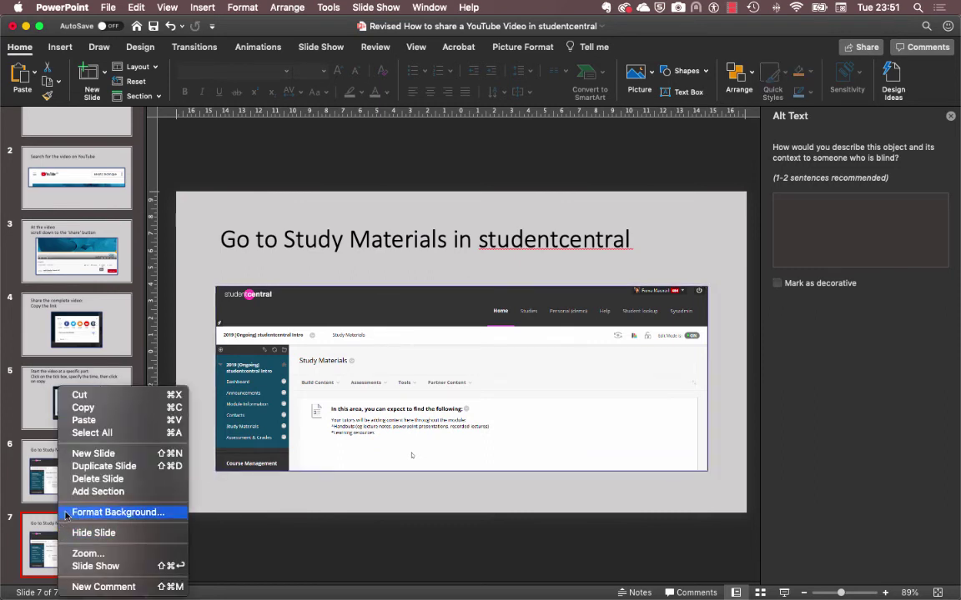
pyautogui.click(97, 479)
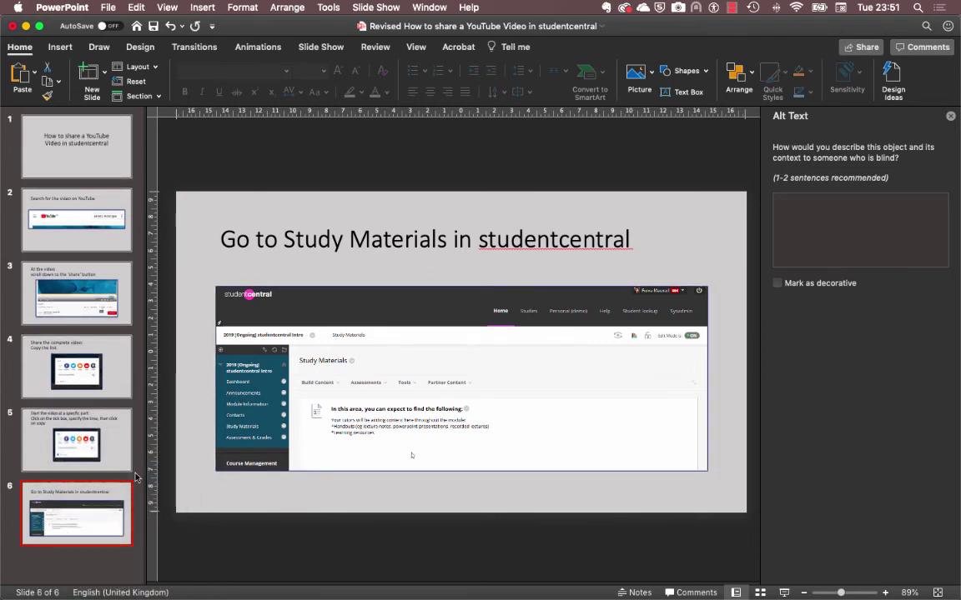
# Save the revised presentation and minimise its window to return to Firefox.
pyautogui.press('super+s')
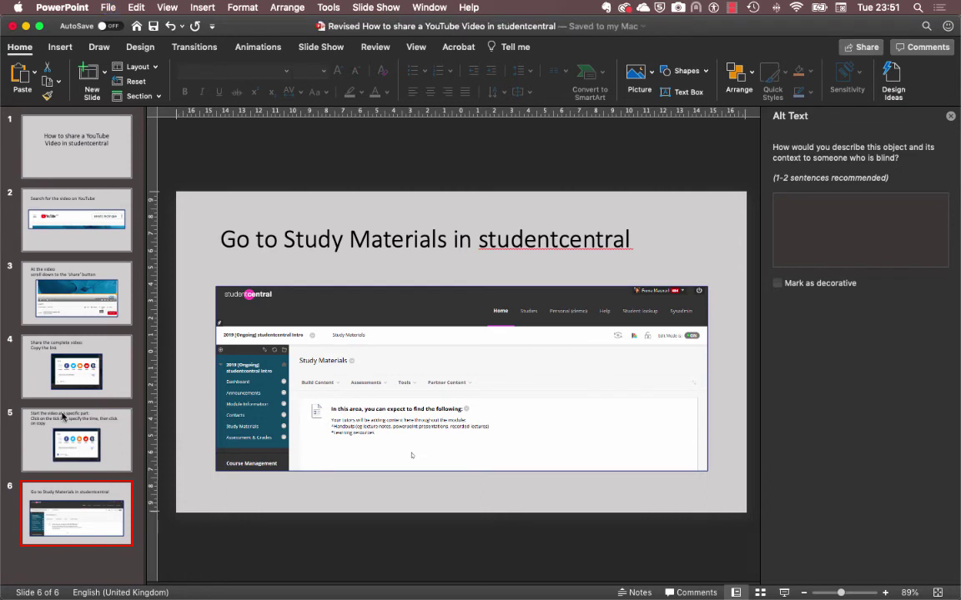
pyautogui.click(109, 6)
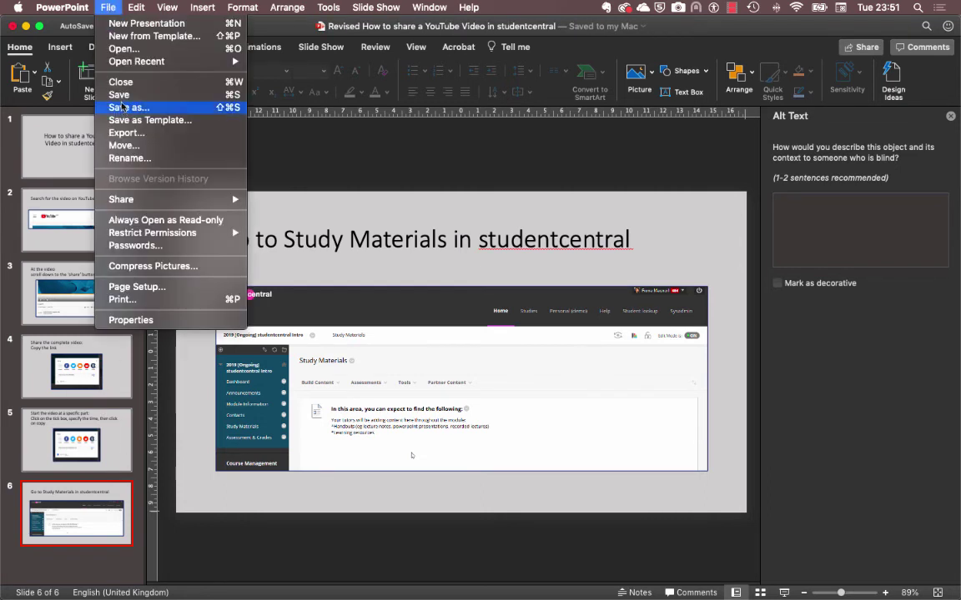
pyautogui.click(67, 81)
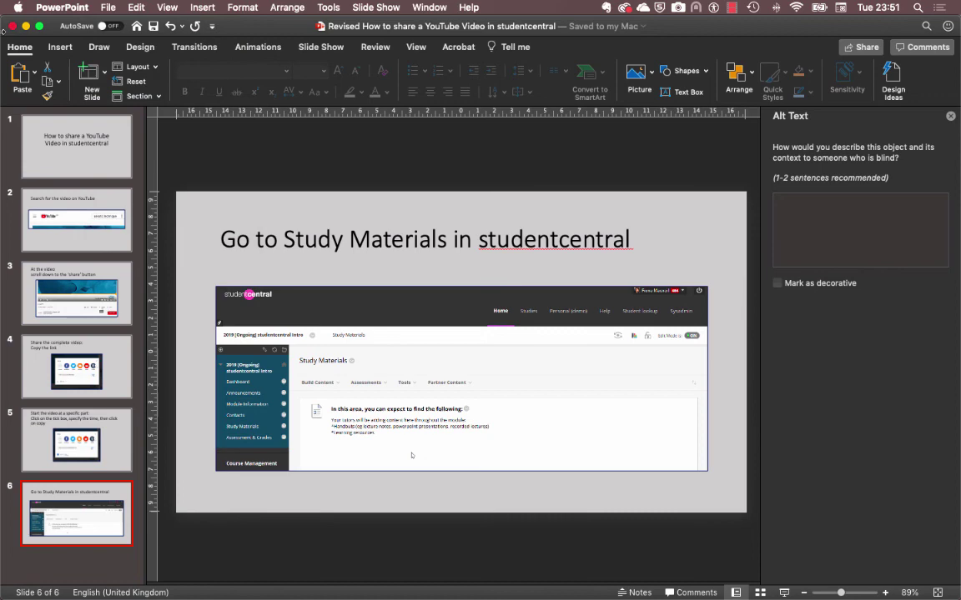
pyautogui.click(26, 26)
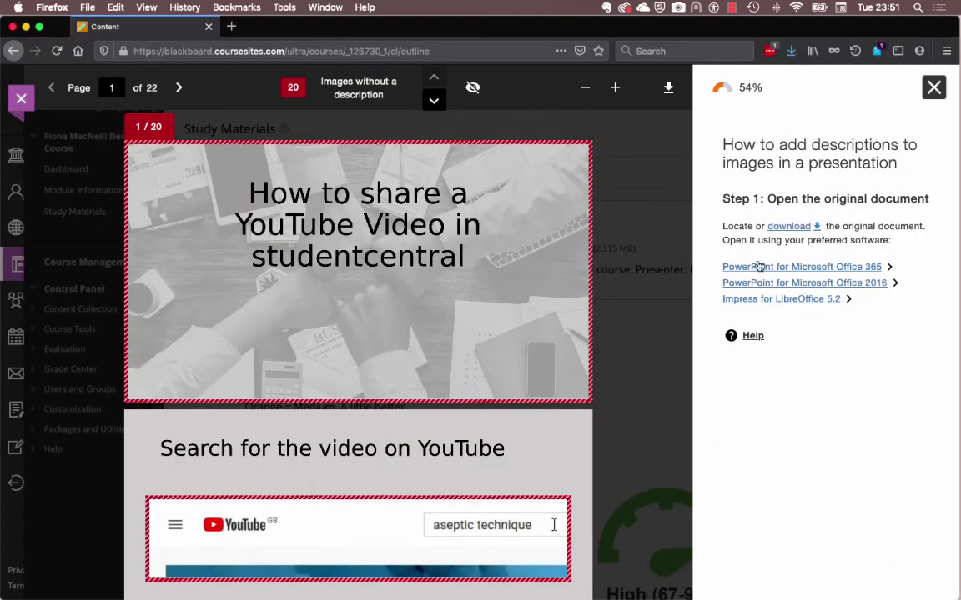
# Upload Revised How to share a YouTube Video in studentcentral.pptx from the Desktop as the version with image descriptions and close the feedback.
pyautogui.click(932, 98)
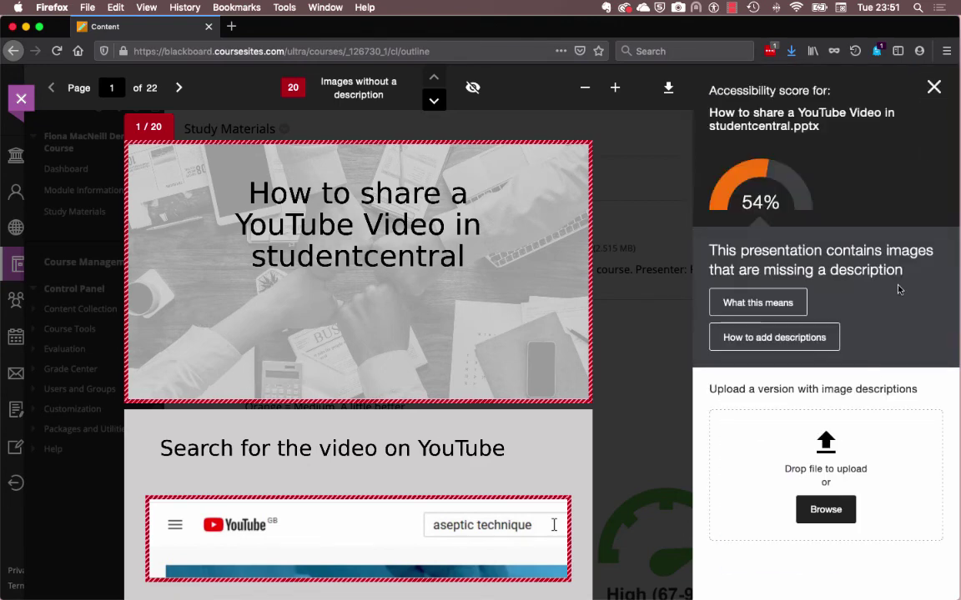
pyautogui.click(824, 514)
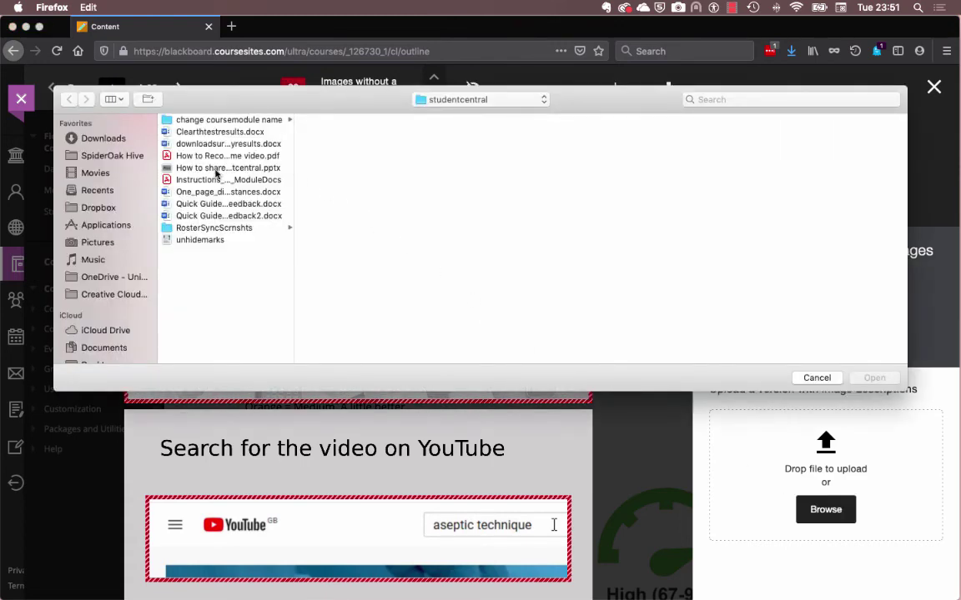
pyautogui.scroll(-5, 116, 301)
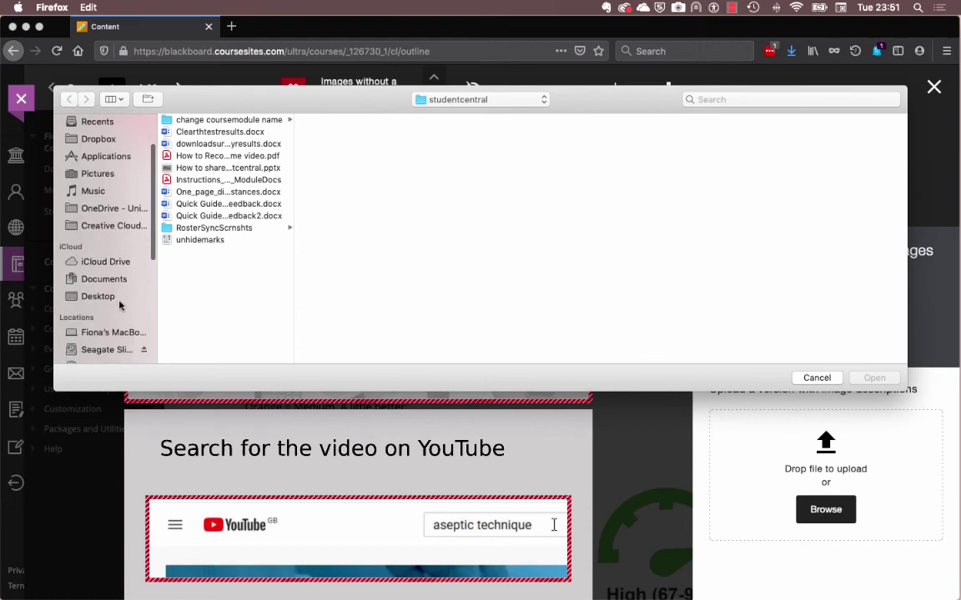
pyautogui.click(99, 241)
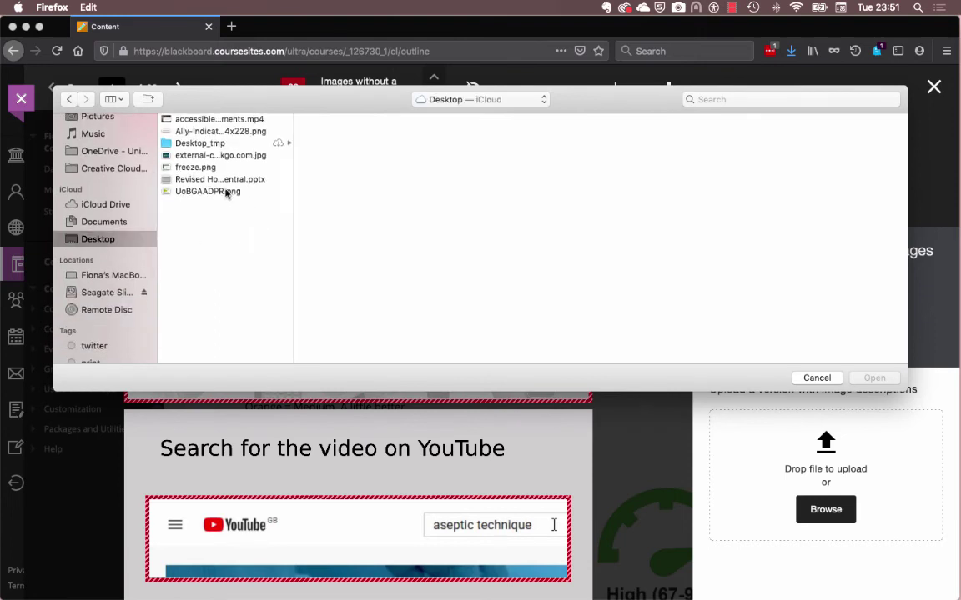
pyautogui.click(210, 178)
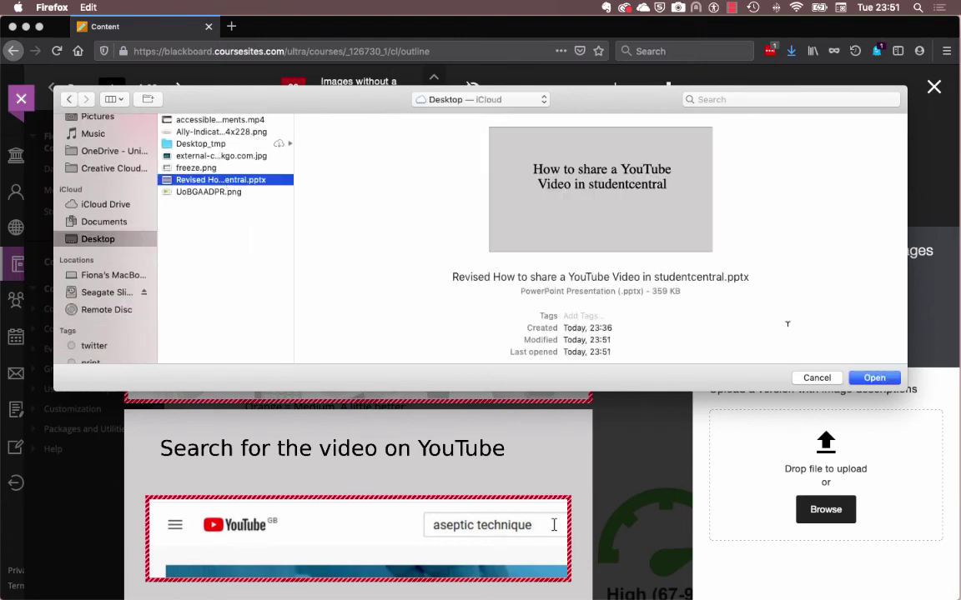
pyautogui.click(875, 379)
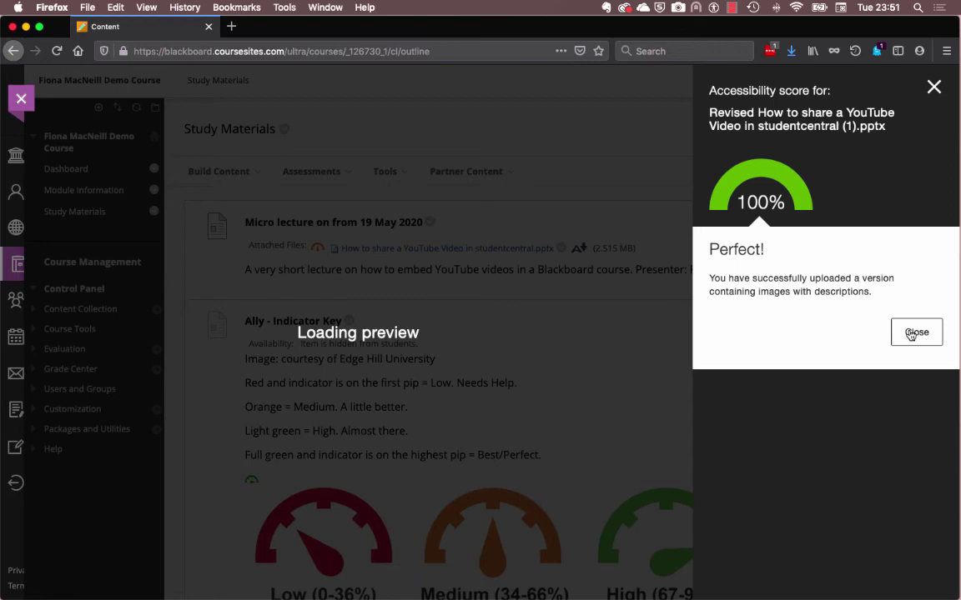
pyautogui.click(915, 332)
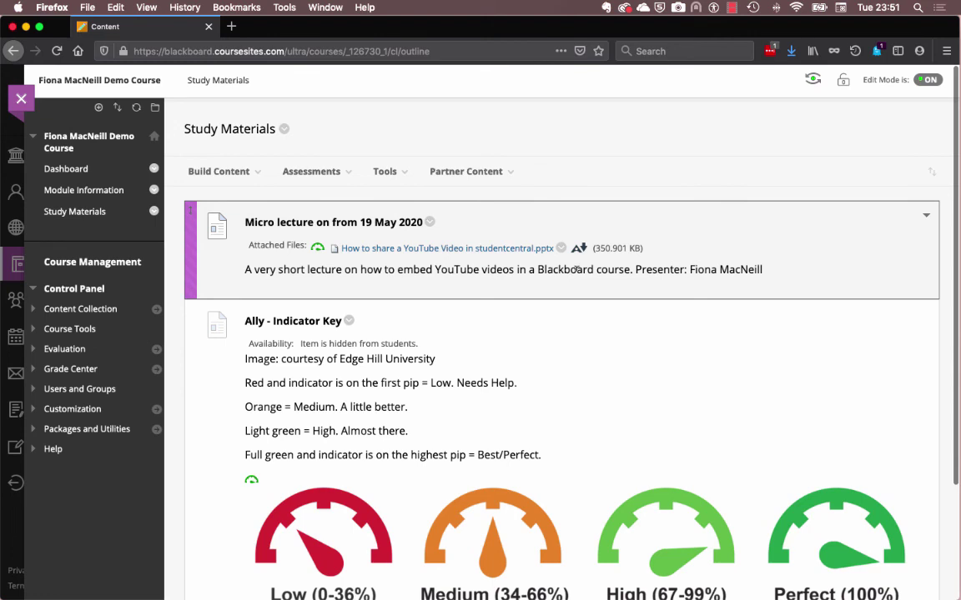
# Download the Audio (MP3) alternative format of the micro lecture's attached presentation.
pyautogui.click(578, 249)
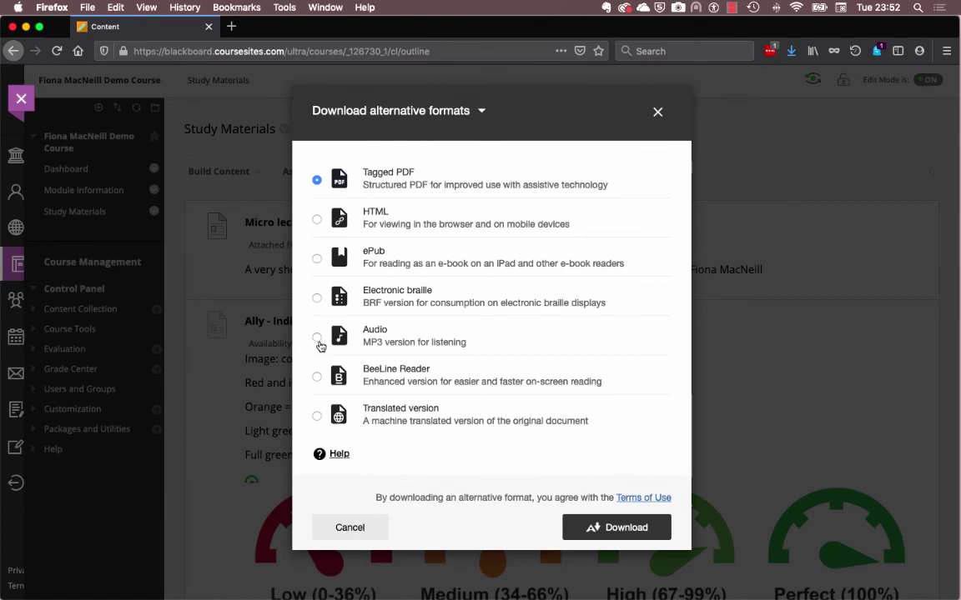
pyautogui.click(318, 338)
pyautogui.click(596, 527)
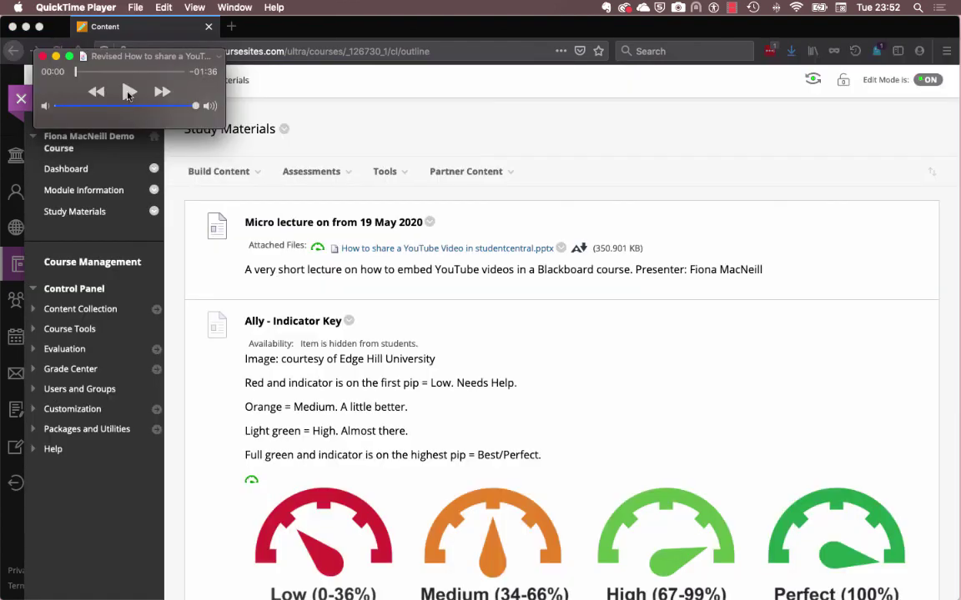
# Play the revised presentation's MP3 version in QuickTime Player and close the player.
pyautogui.click(129, 92)
pyautogui.click(43, 56)
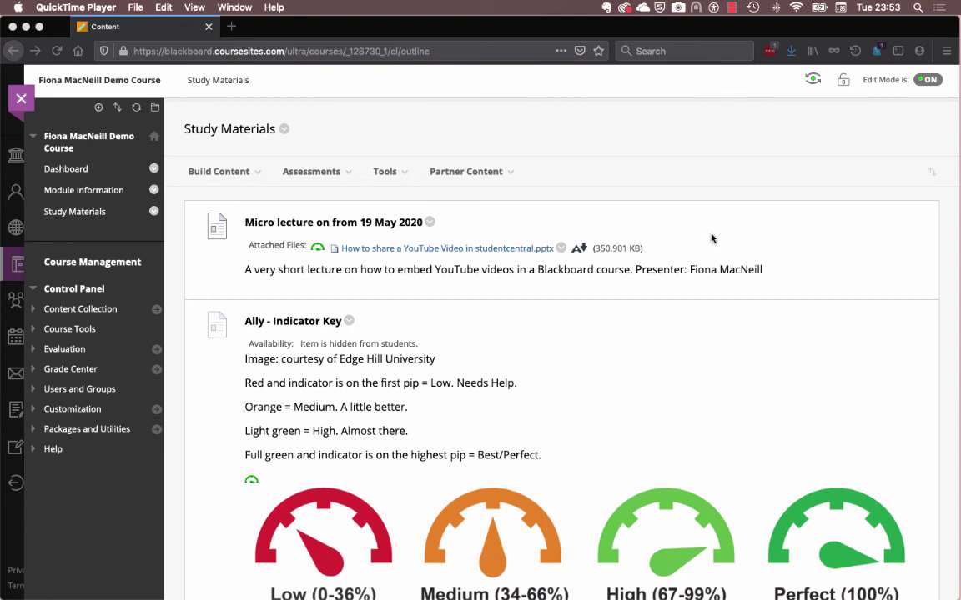